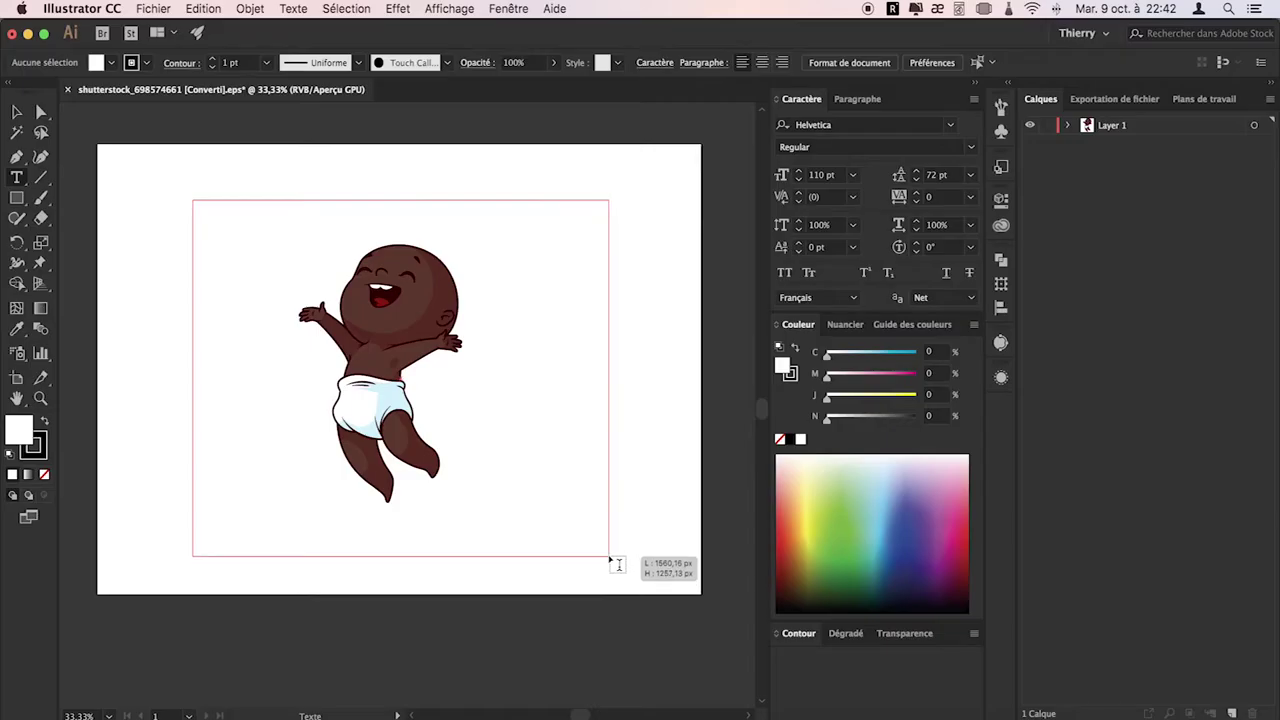
Step: Drag a text area over the baby illustration, filling it with Lorem ipsum in Helvetica 110 pt
left_click_drag(193, 198, 608, 552)
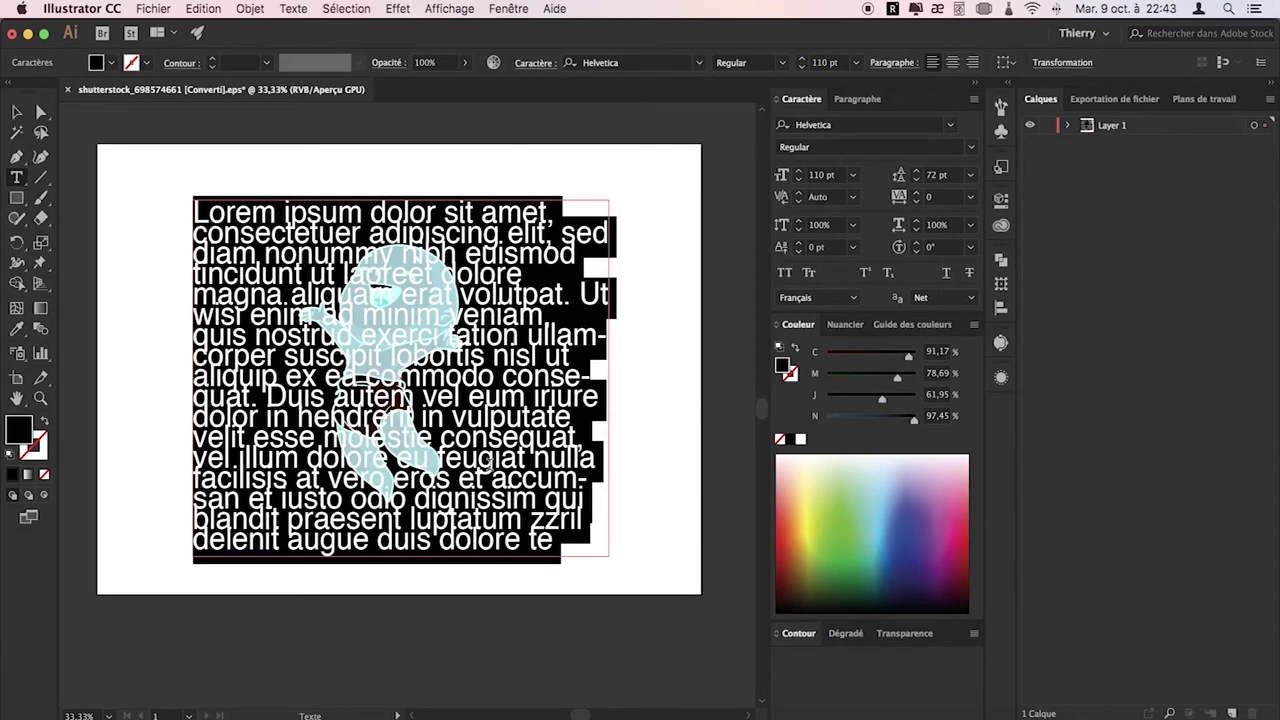
Step: Paste the copied French heading and paragraphs over the Lorem ipsum, then widen the frame symmetrically
left_click(985, 8)
right_click(1035, 128)
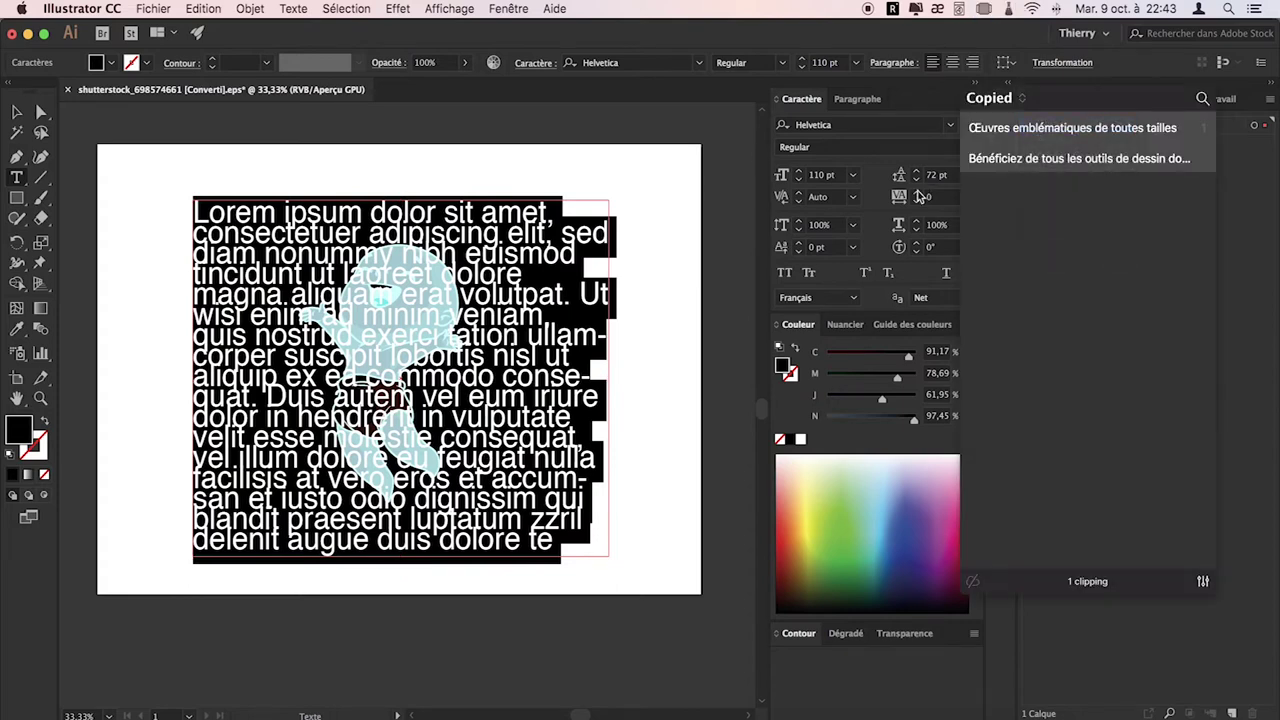
key("Return")
key("Escape")
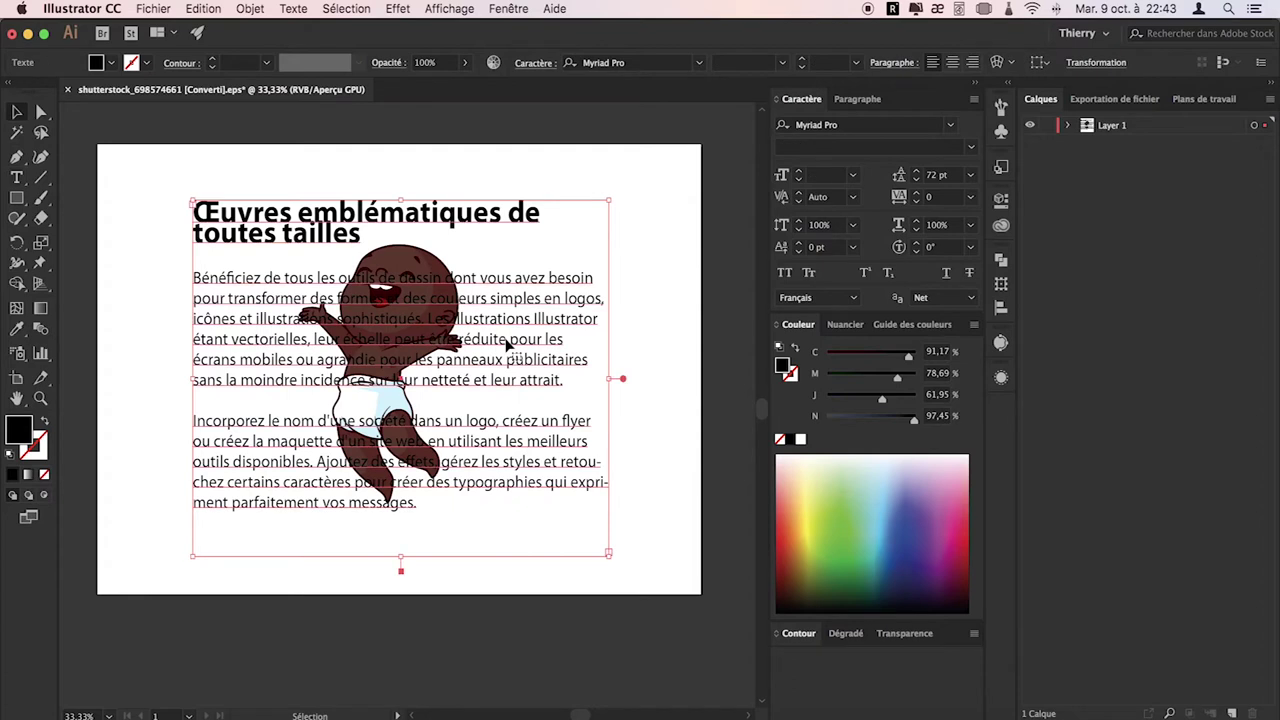
left_click_drag(622, 379, 645, 379)
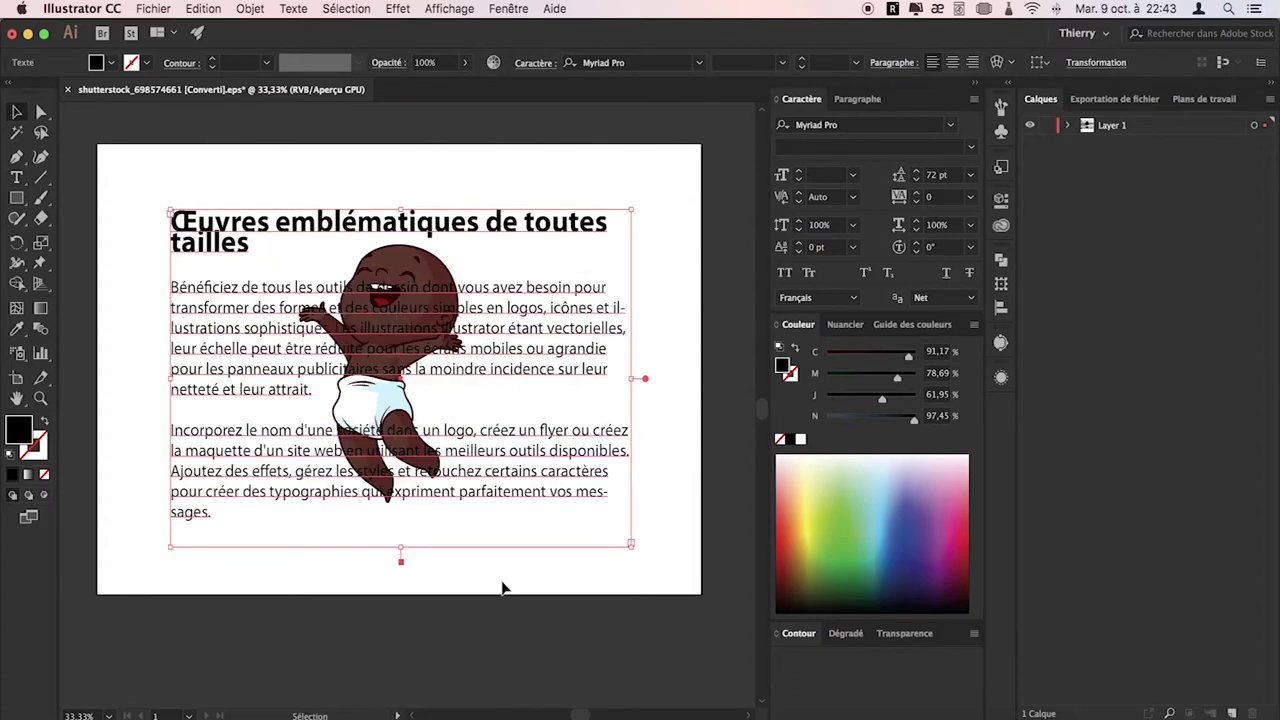
Step: Rename the illustration's <Groupe> layer to 'Bébé' and move it above the text layer
left_click(1069, 126)
double_click(1145, 163)
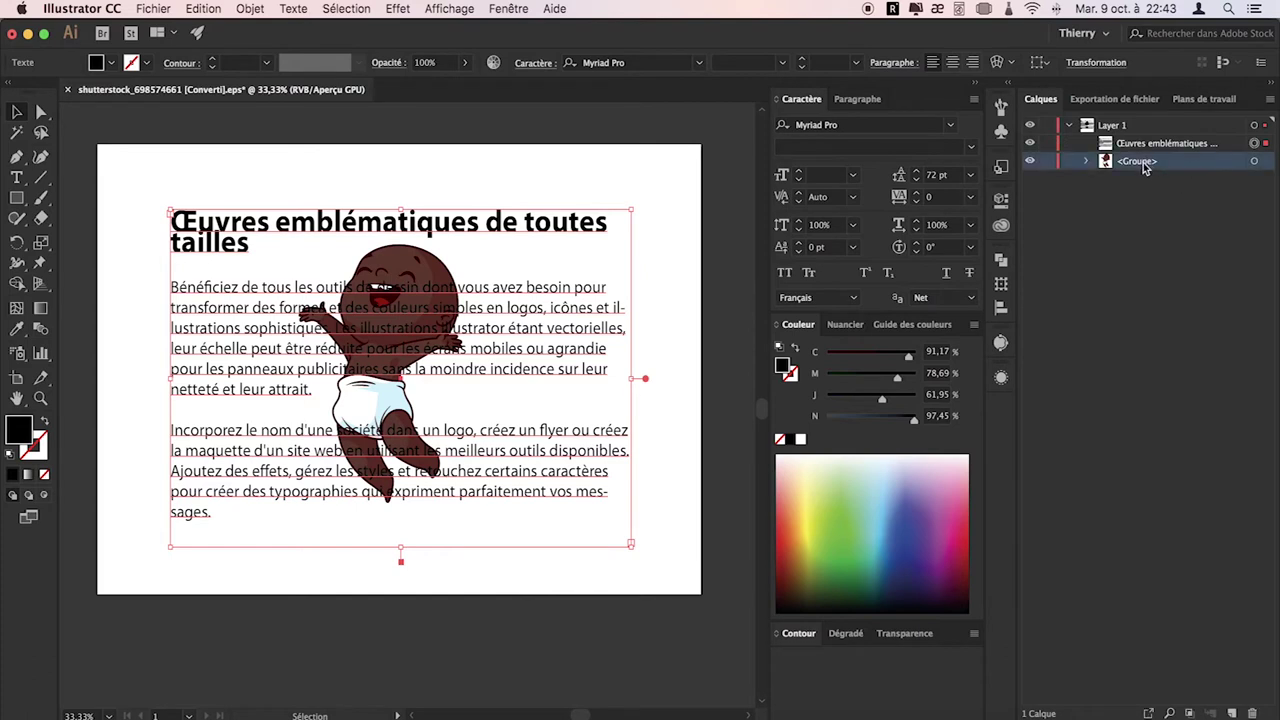
type("Bébé")
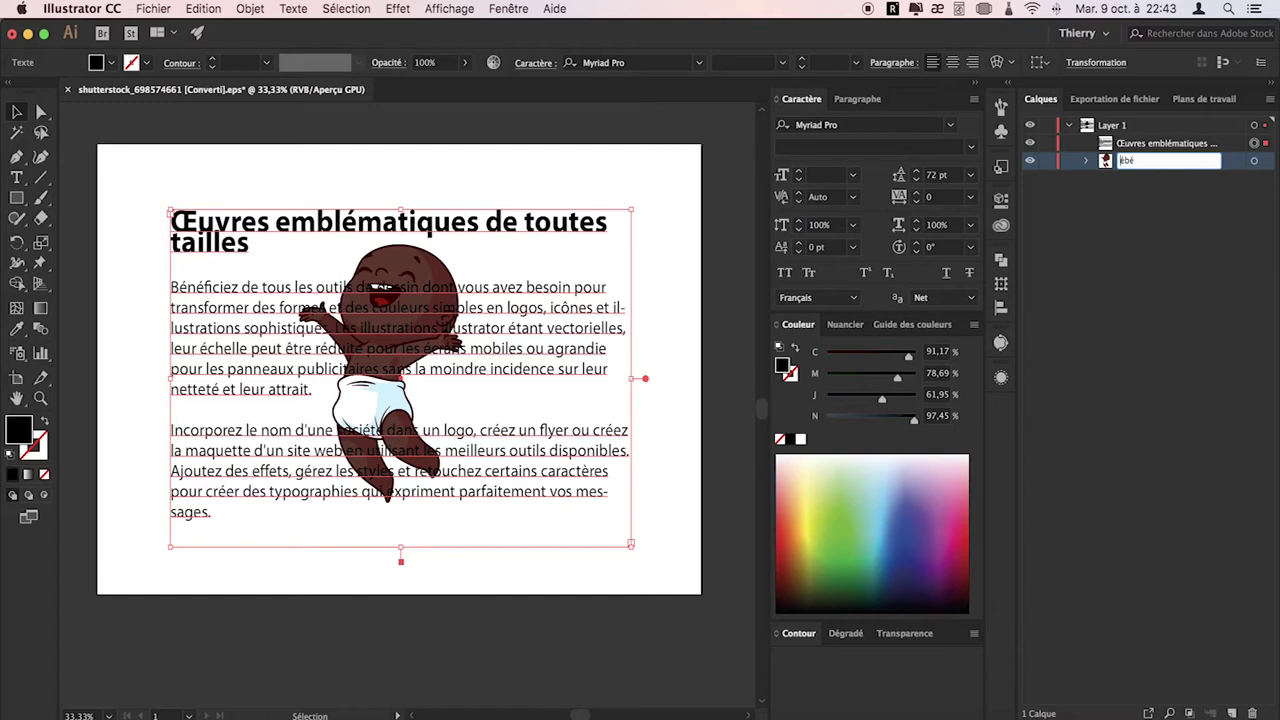
key("Return")
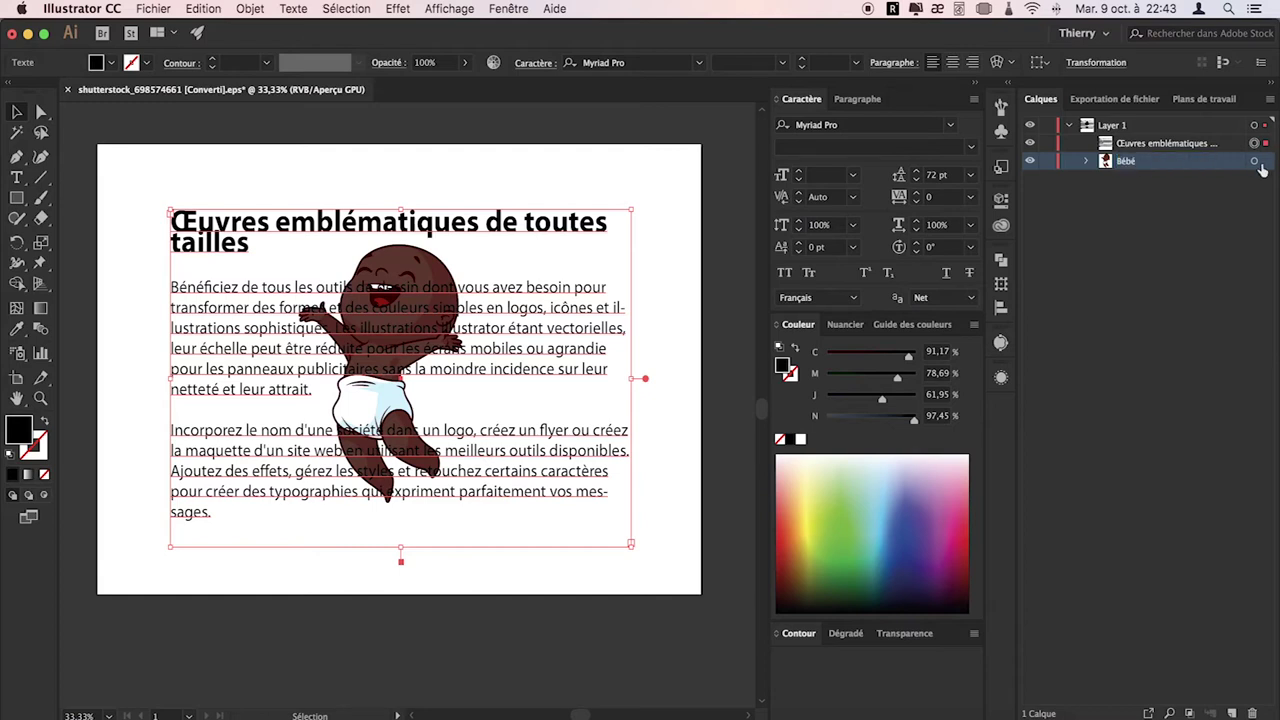
left_click(1255, 161)
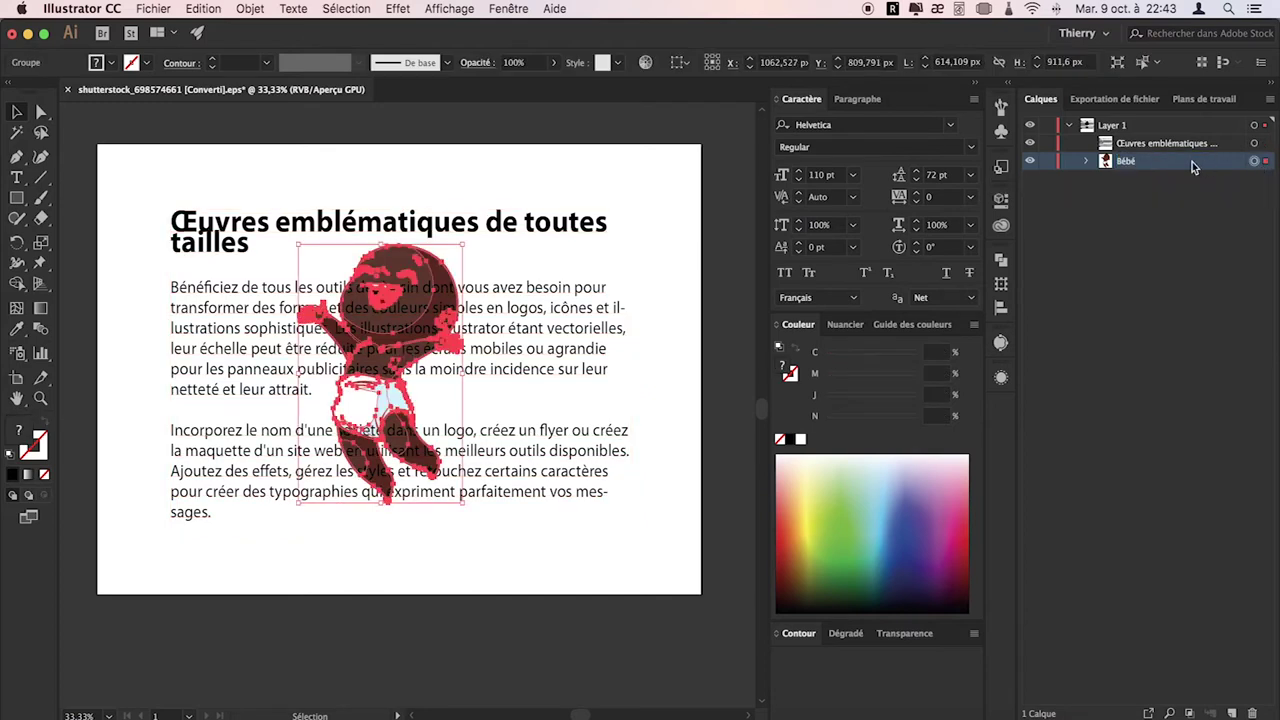
left_click_drag(1192, 162, 1192, 138)
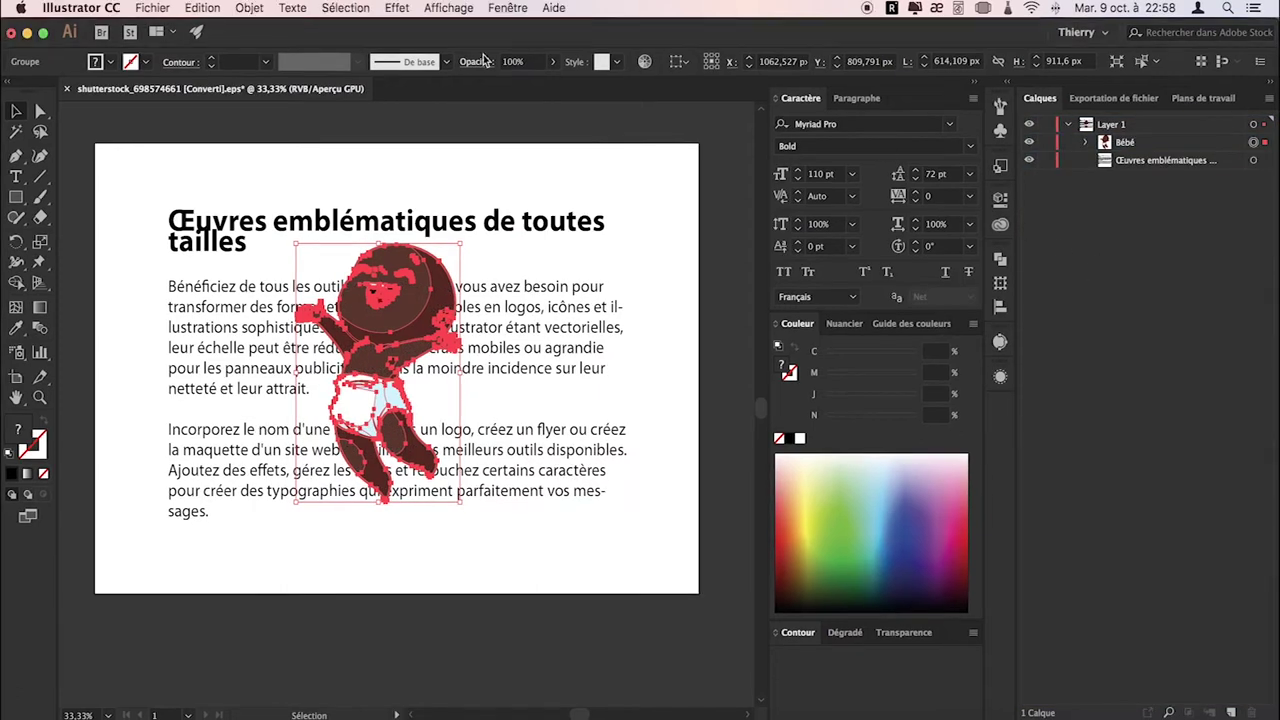
Step: Create a text wrap on the baby illustration via Objet > Habillage de texte
left_click(249, 9)
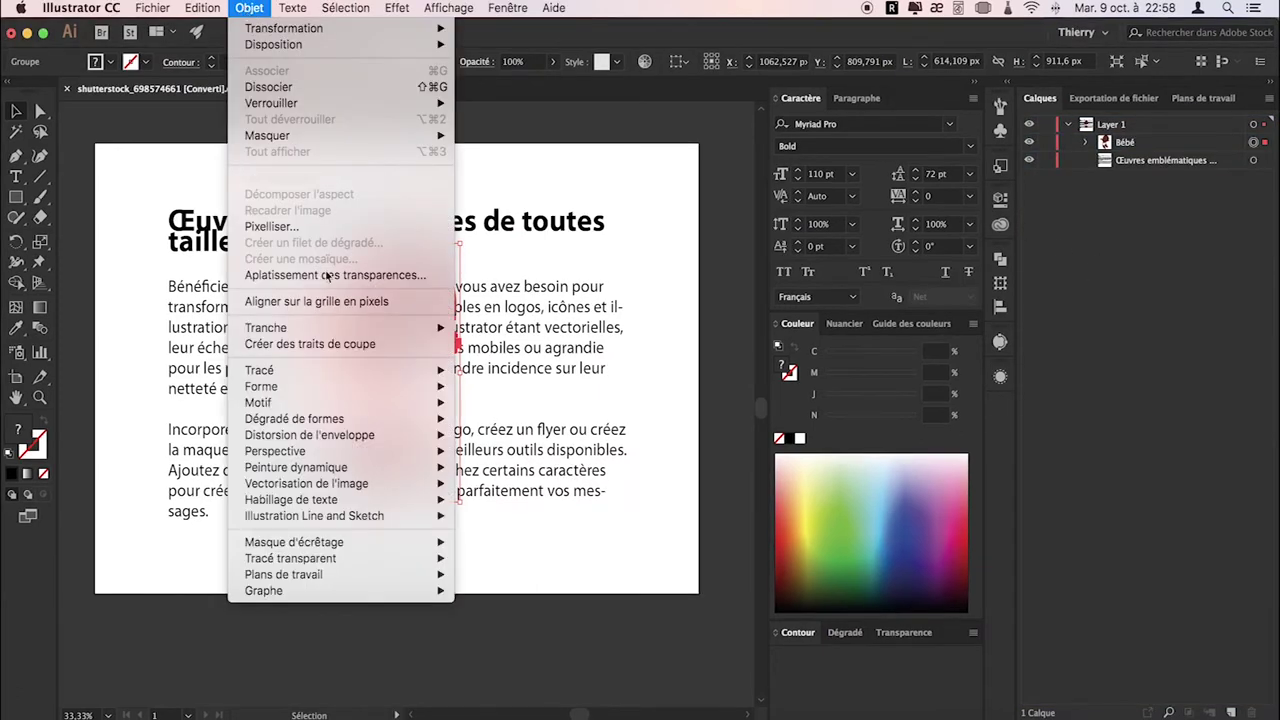
mouse_move(291, 499)
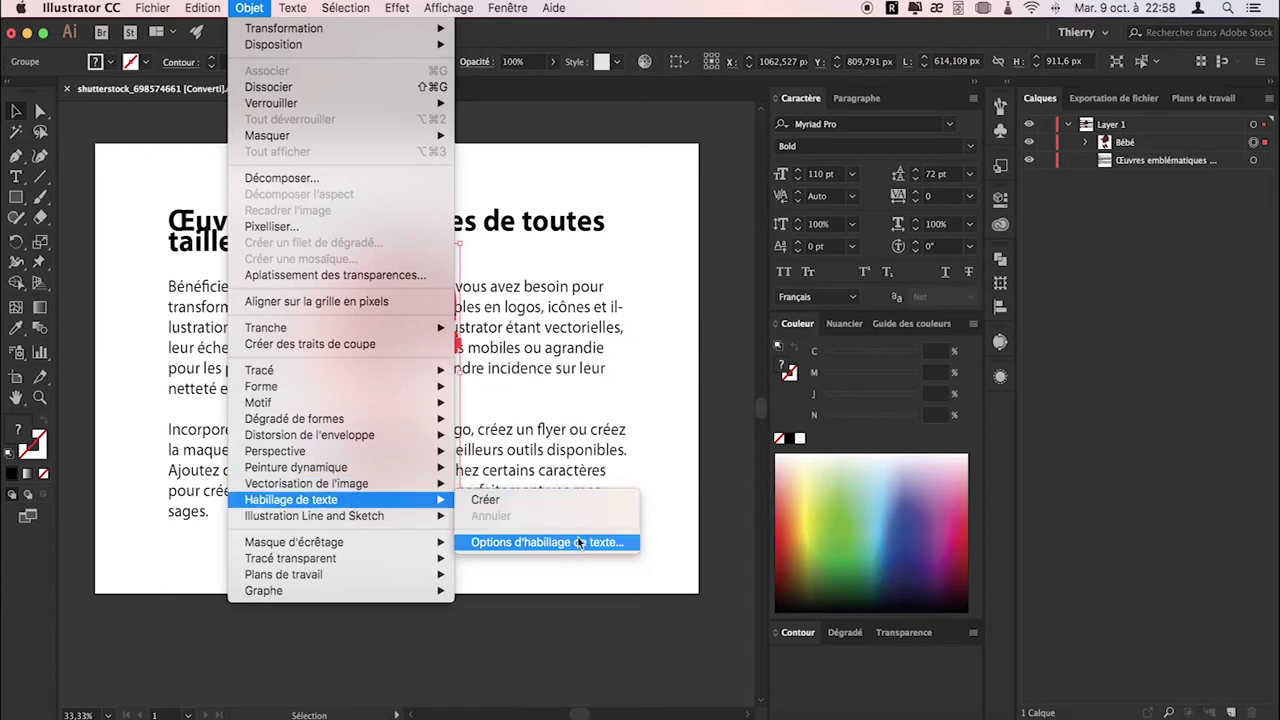
left_click(572, 543)
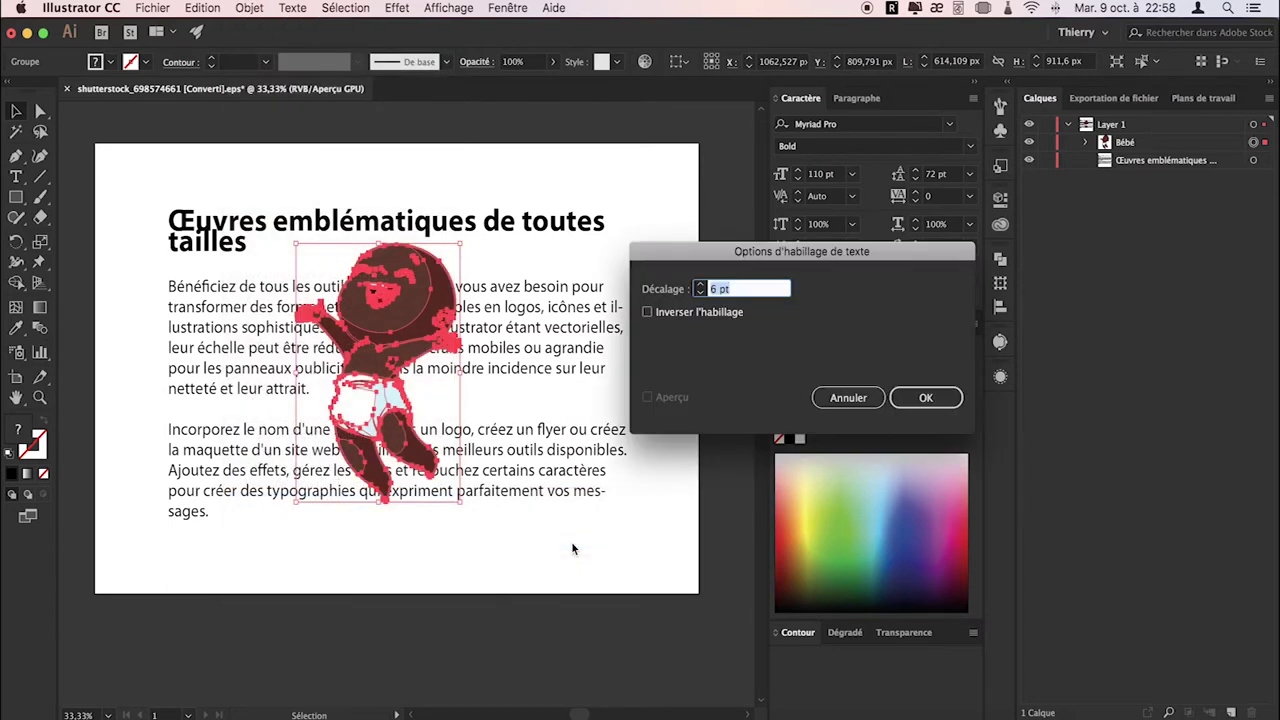
left_click(926, 400)
left_click(250, 8)
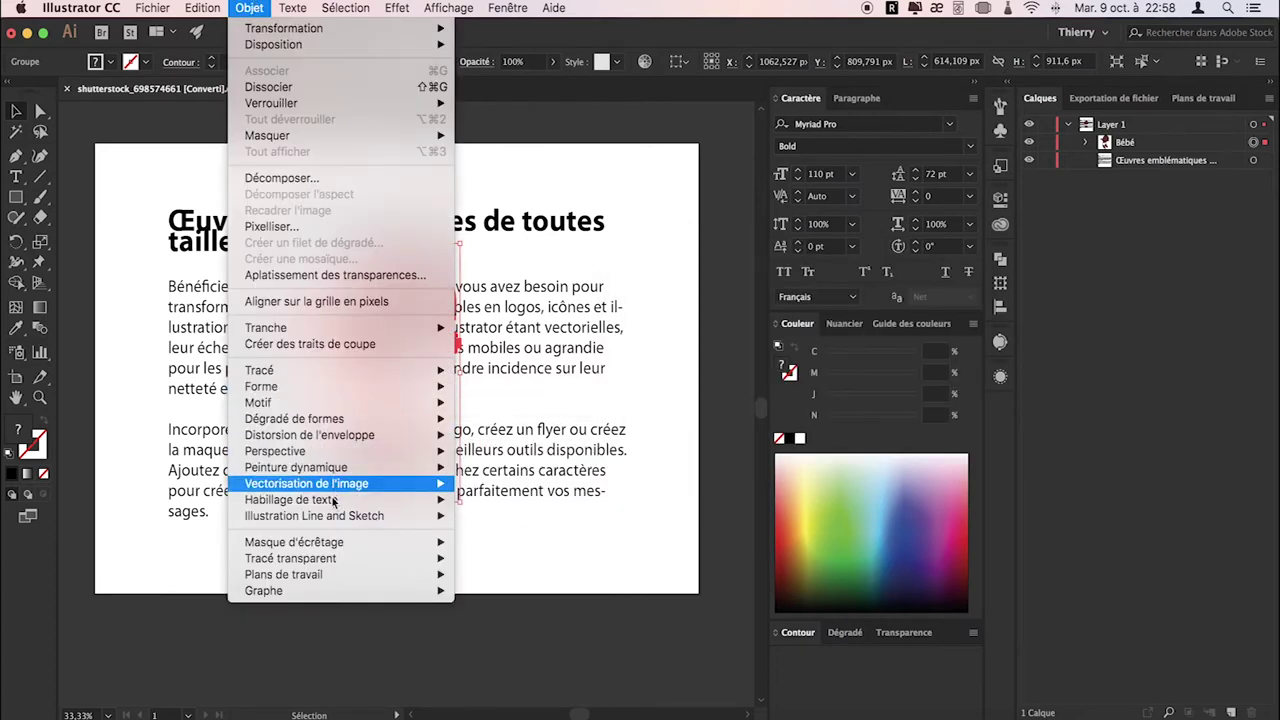
left_click(485, 500)
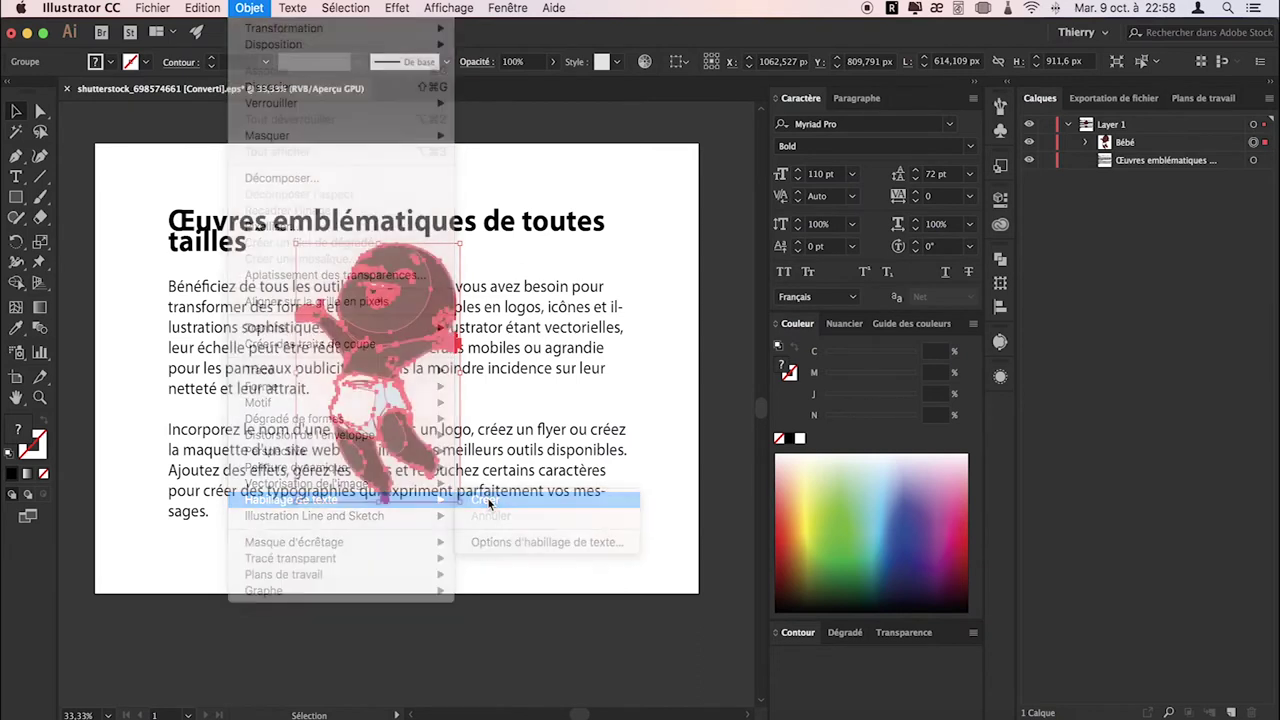
Step: Set the text wrap offset to 20 pt with Aperçu enabled
left_click(249, 8)
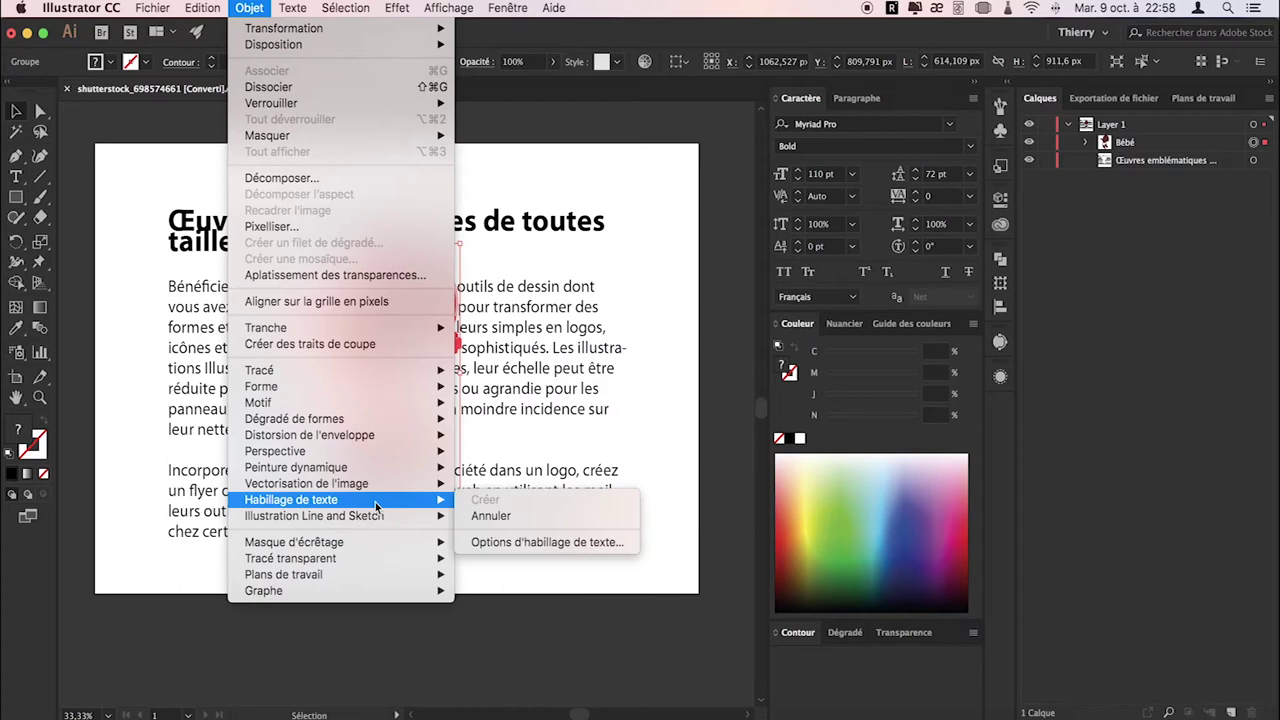
left_click(572, 542)
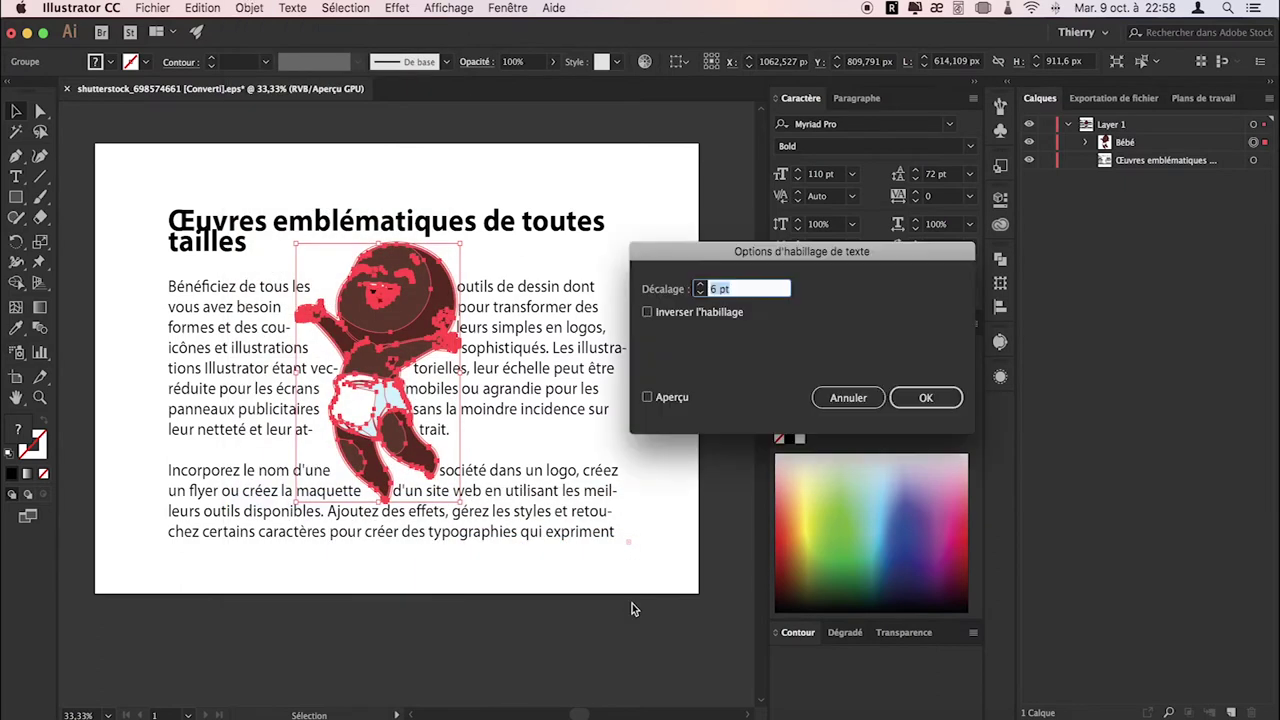
left_click(662, 397)
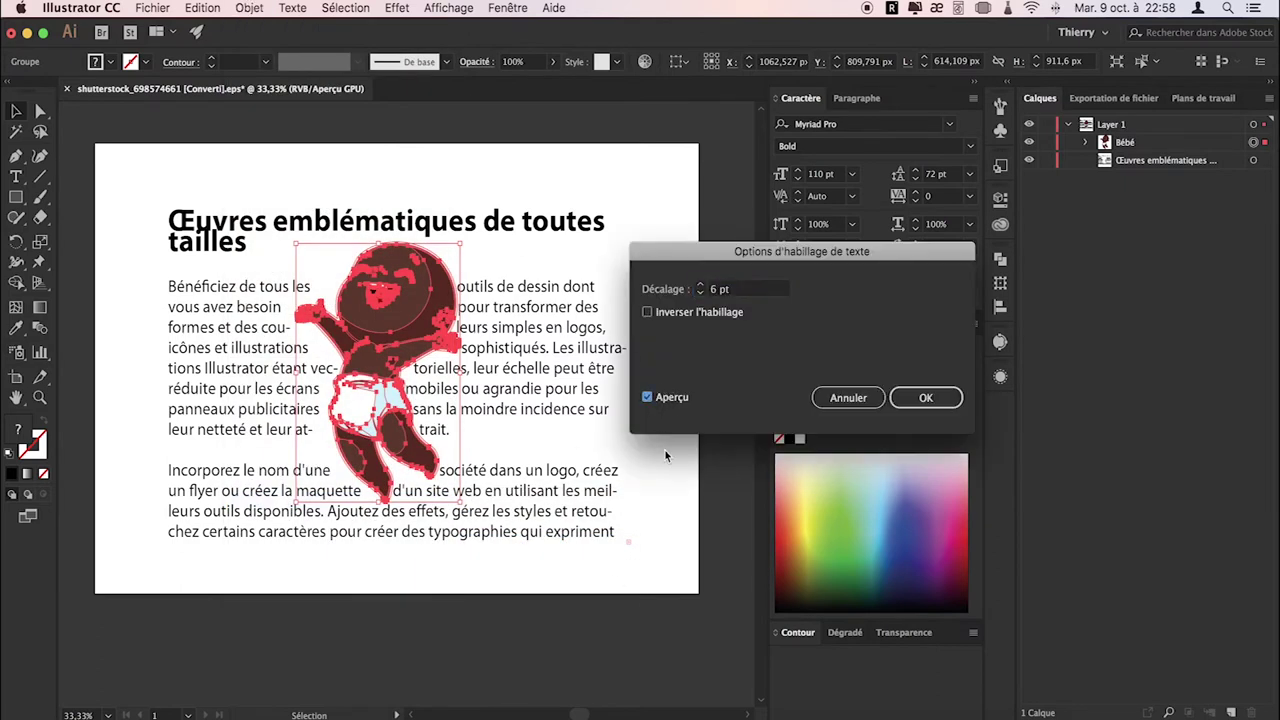
left_click(700, 285)
left_click(700, 285)
left_click(700, 285)
left_click(700, 285)
left_click(697, 295)
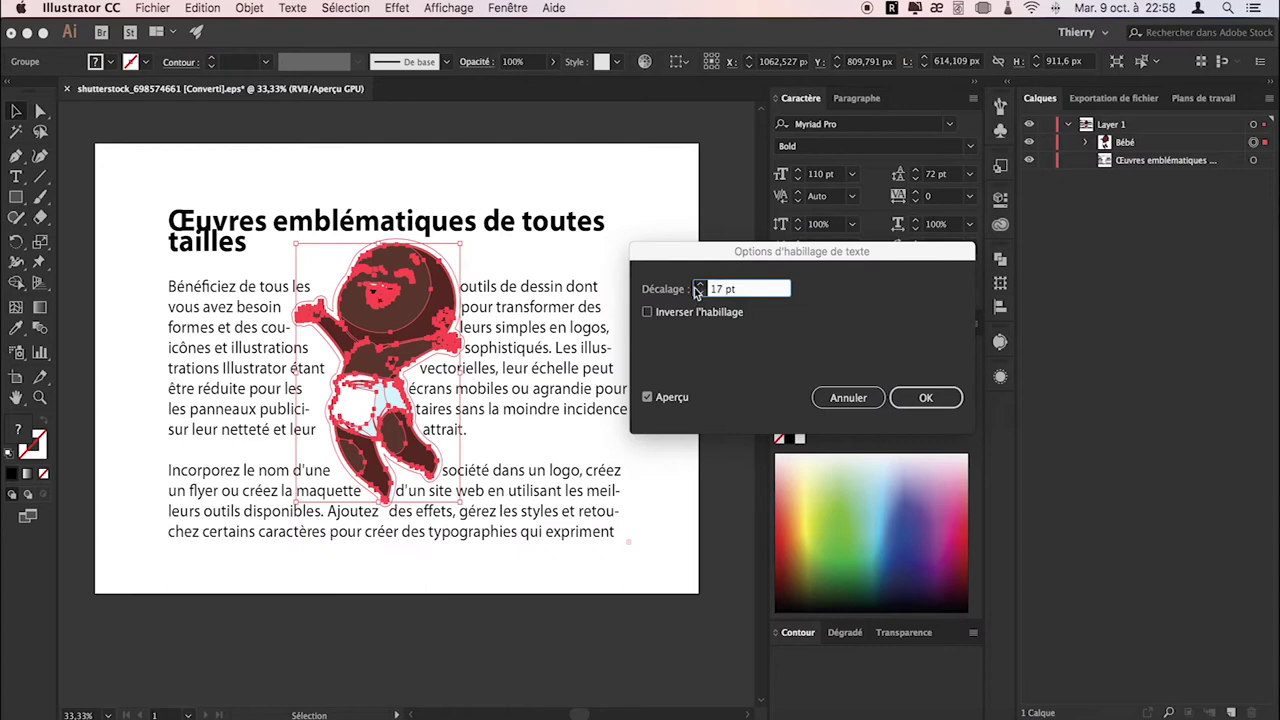
left_click(698, 285)
left_click(922, 397)
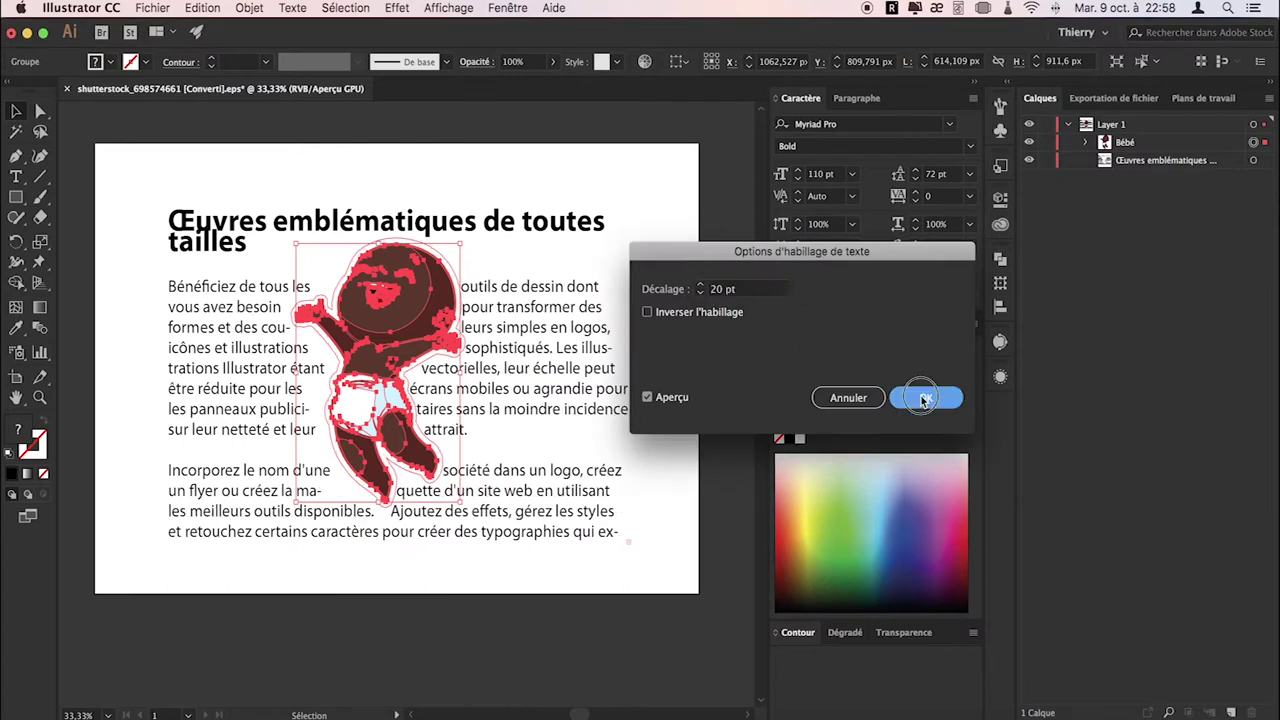
Step: Enlarge the baby illustration and move it up between the paragraphs
mouse_move(348, 381)
left_mouse_down()
mouse_move(488, 425)
mouse_move(334, 404)
left_mouse_up()
left_click_drag(450, 270, 435, 288)
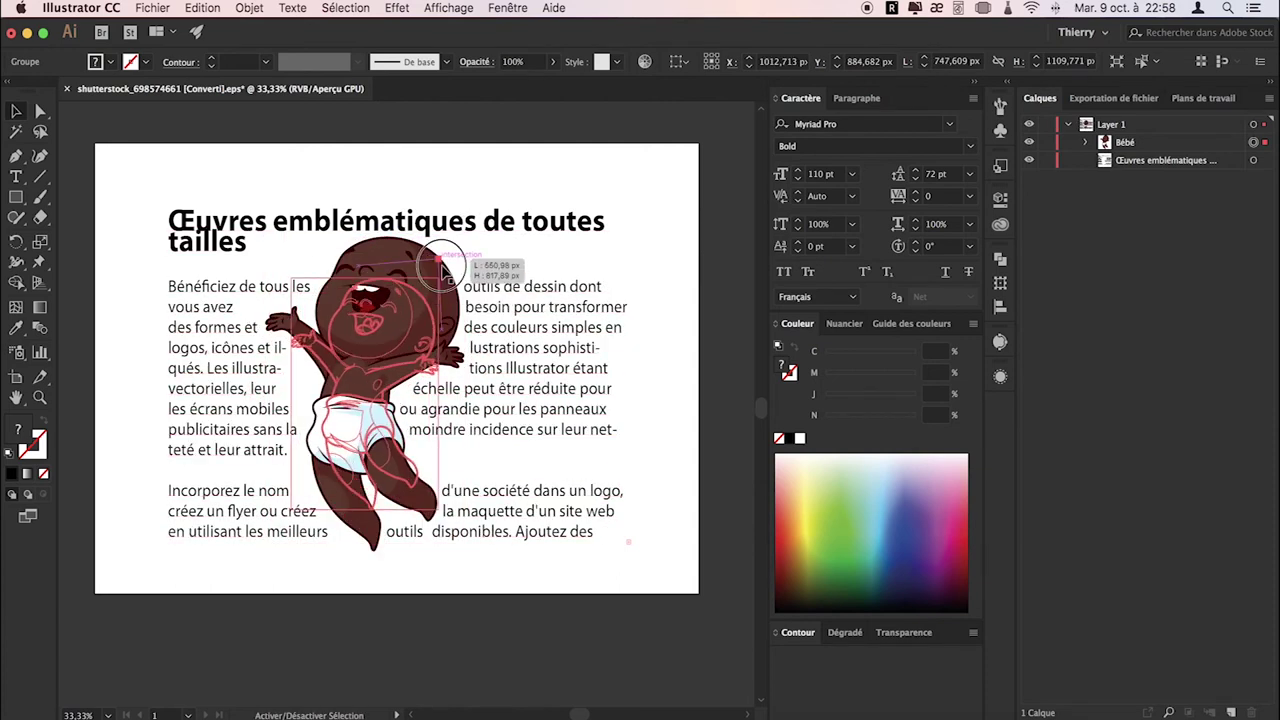
left_click_drag(435, 288, 440, 278)
left_click_drag(423, 324, 420, 350)
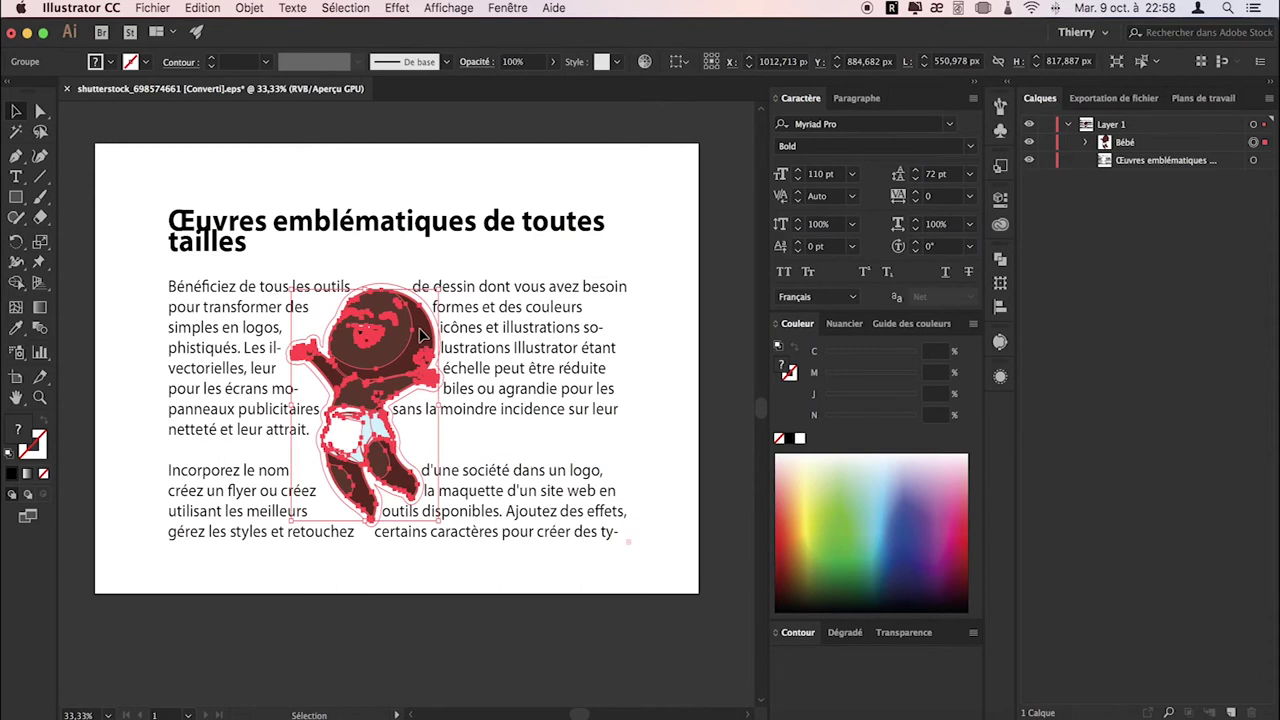
left_click_drag(436, 522, 429, 409)
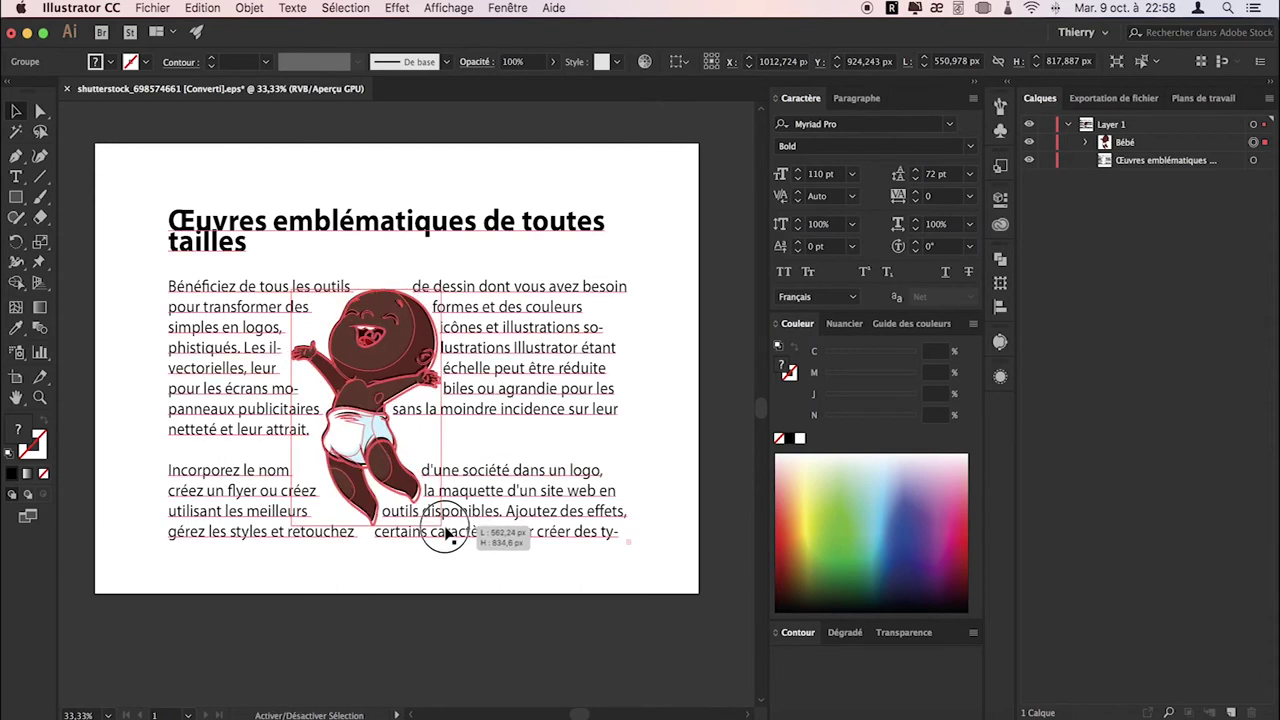
Step: Widen and heighten the text frame, then reposition it on the page
left_click(590, 413)
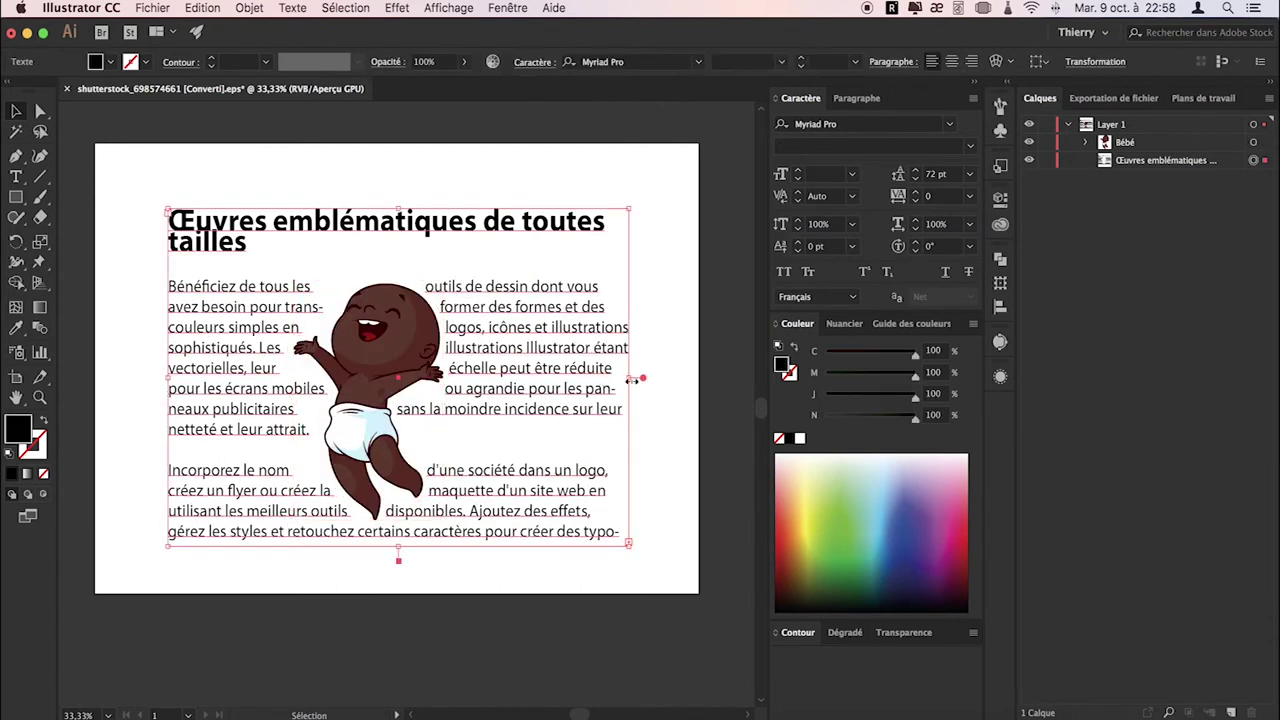
left_click_drag(642, 378, 656, 378)
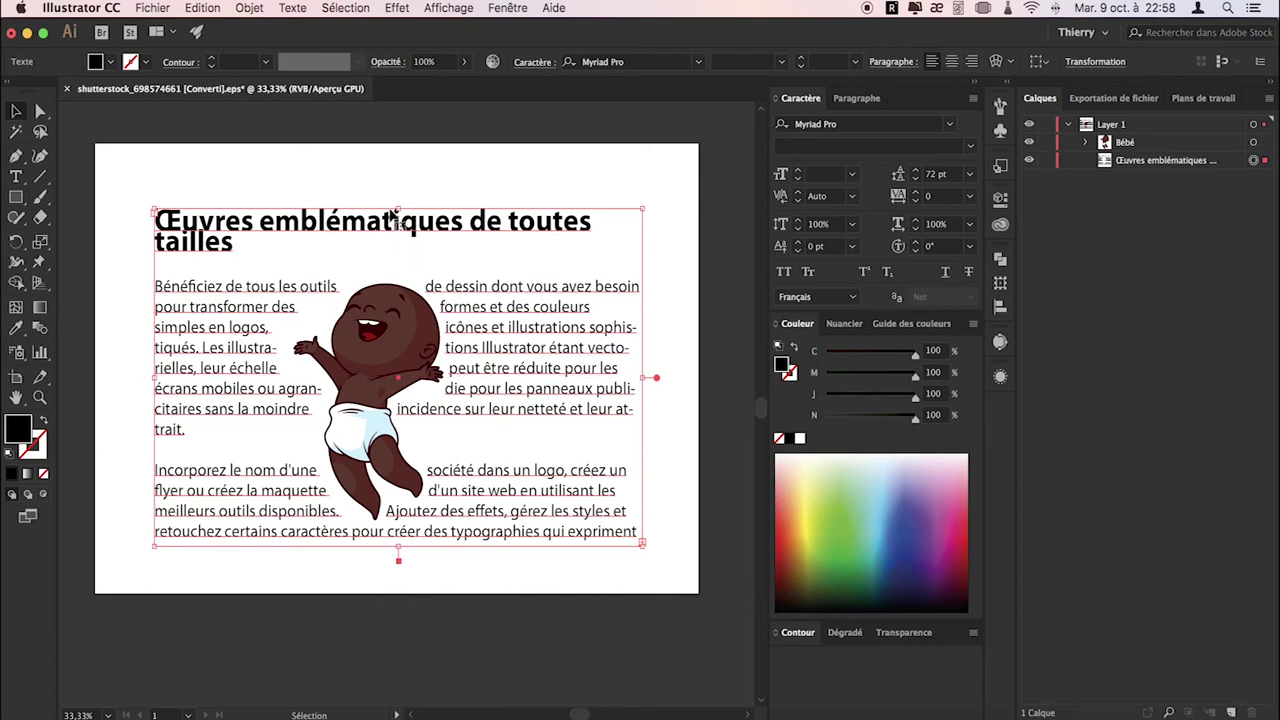
left_click_drag(398, 209, 398, 187)
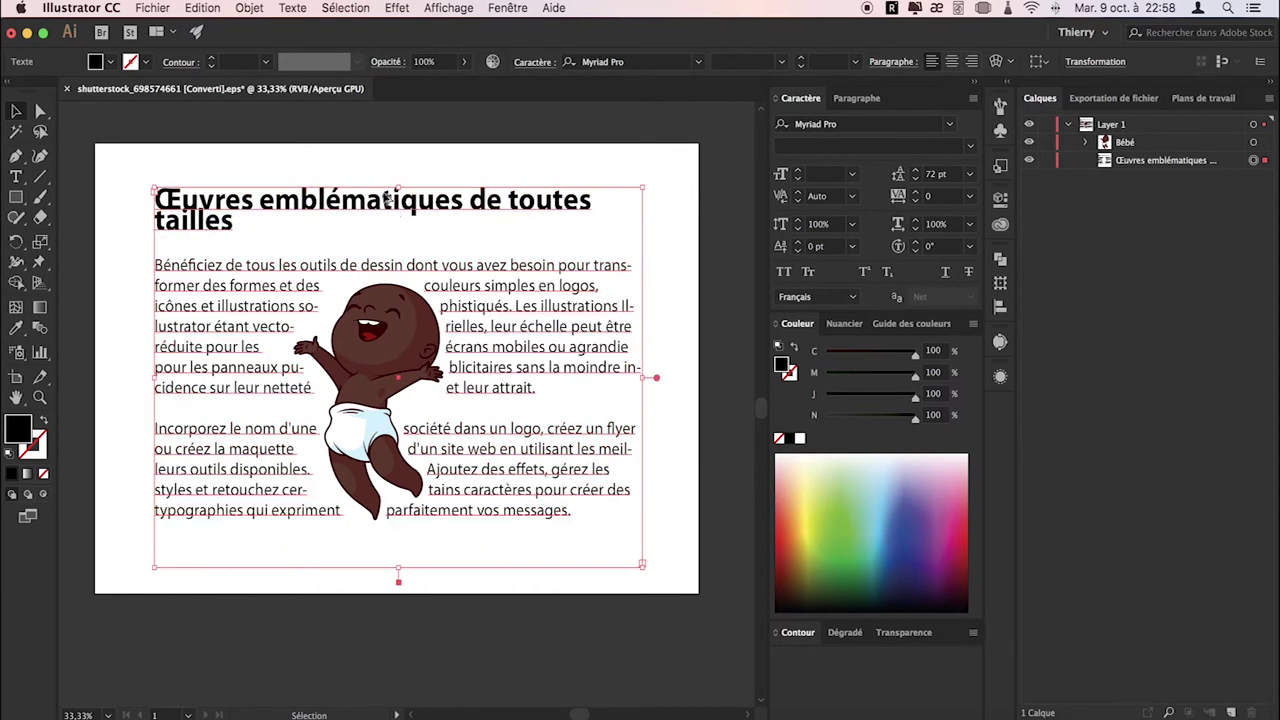
left_click_drag(388, 197, 398, 207)
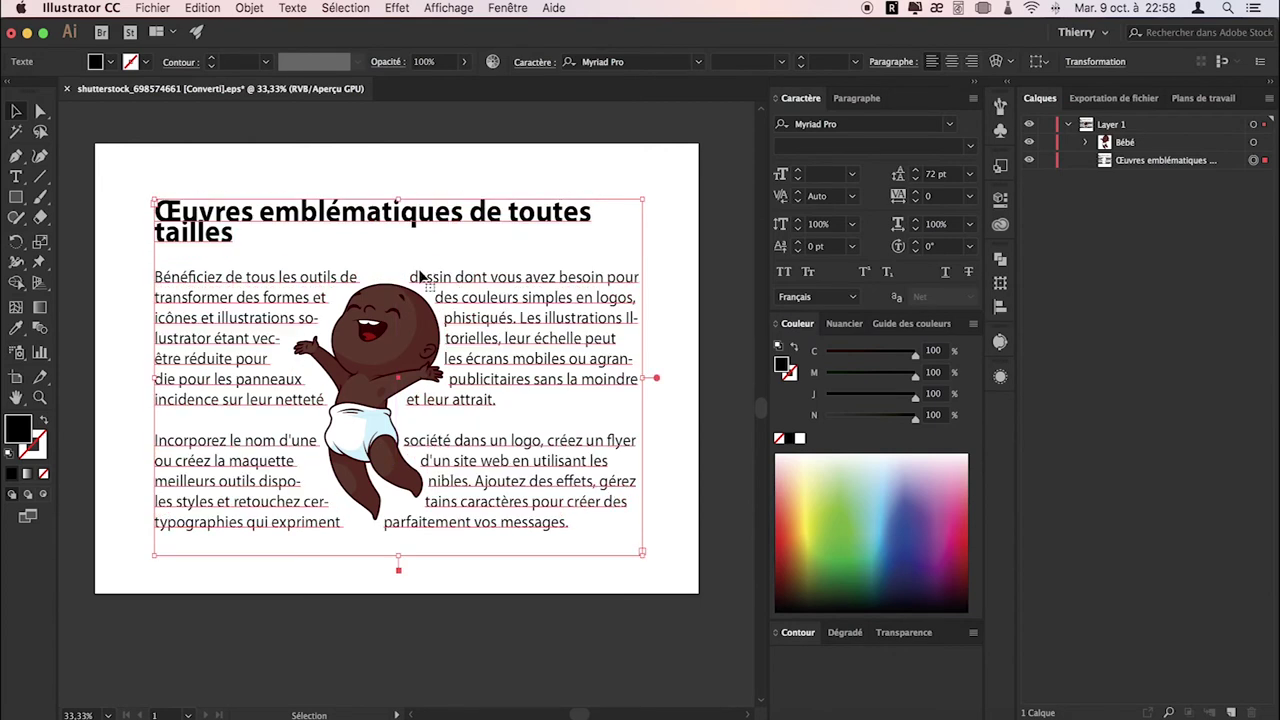
Step: Select the whole two-line heading and begin increasing its leading
double_click(230, 233)
triple_click(230, 233)
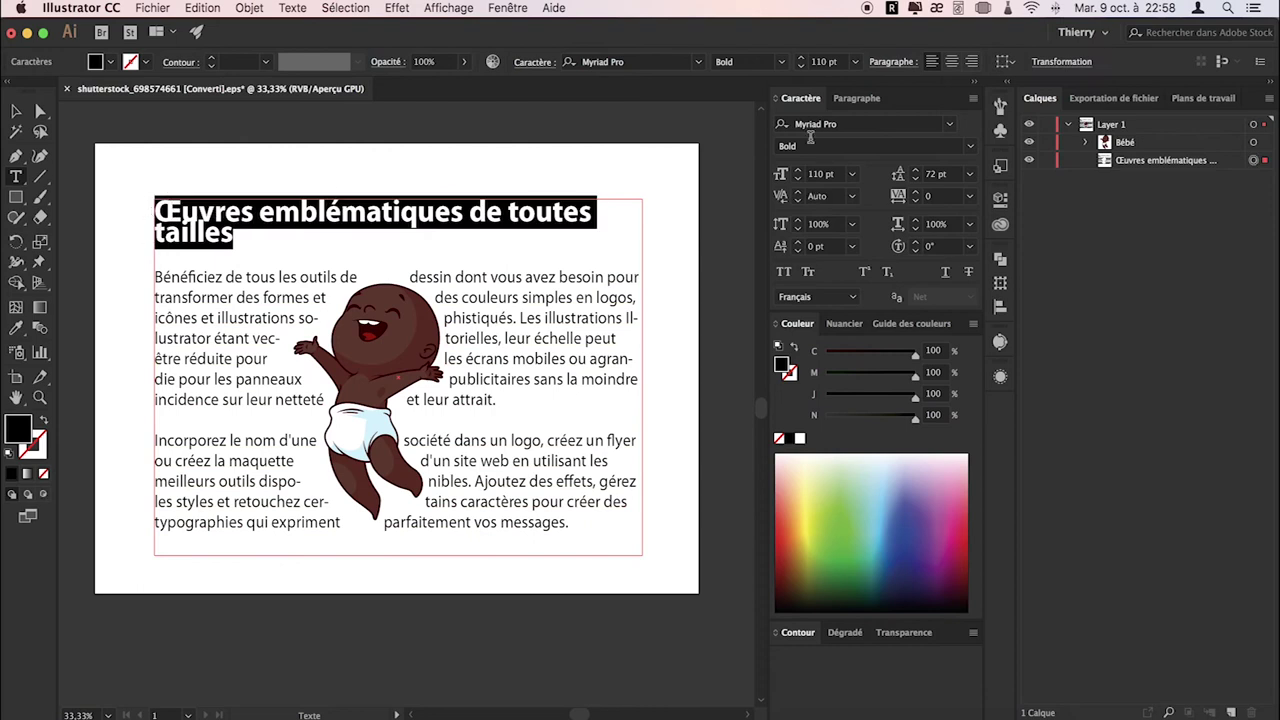
left_click(915, 170)
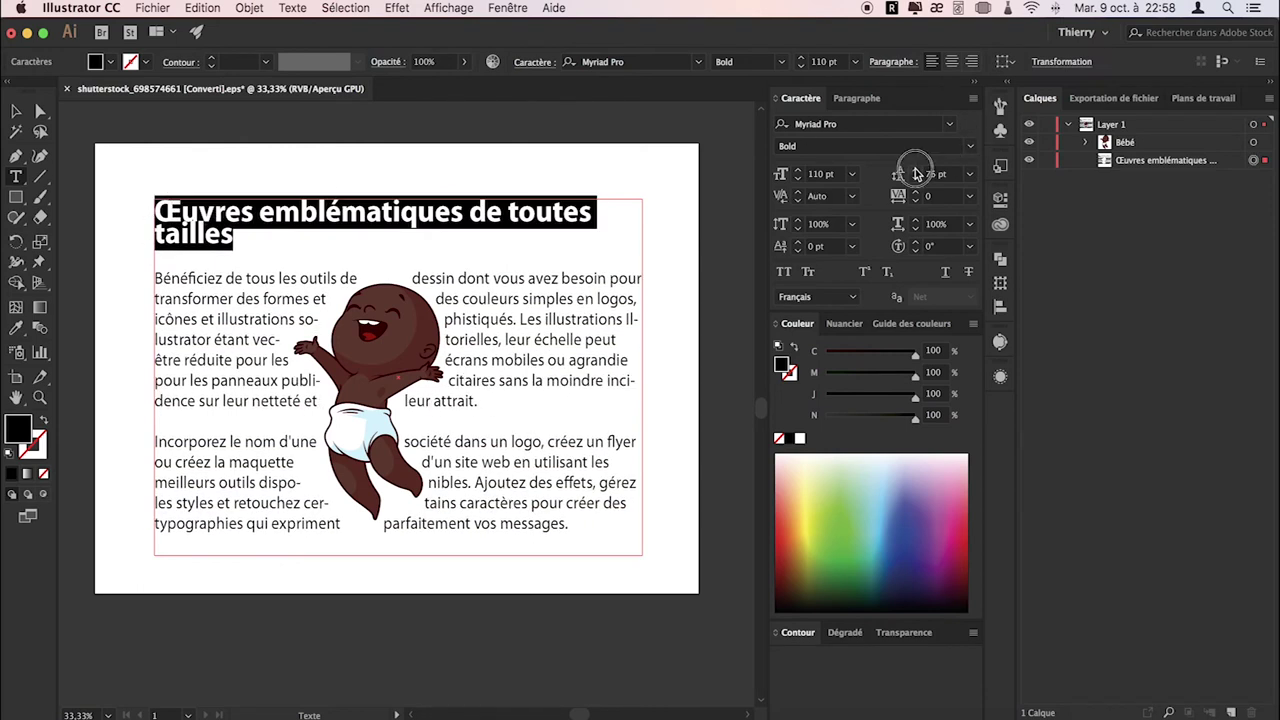
Step: Raise the title leading to 100 pt and center-align it
left_click(915, 170)
left_click(915, 170)
left_click(915, 170)
left_click(915, 172)
left_click(915, 172)
left_click(857, 98)
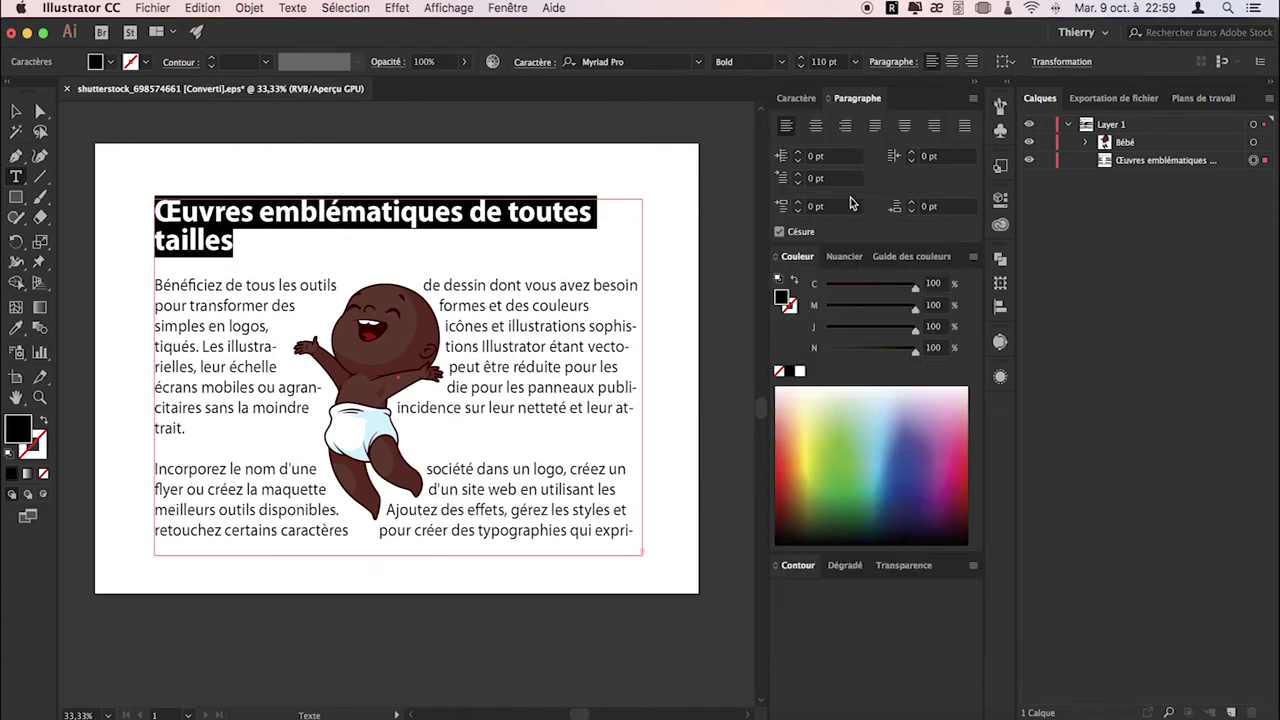
left_click(816, 125)
left_click(796, 98)
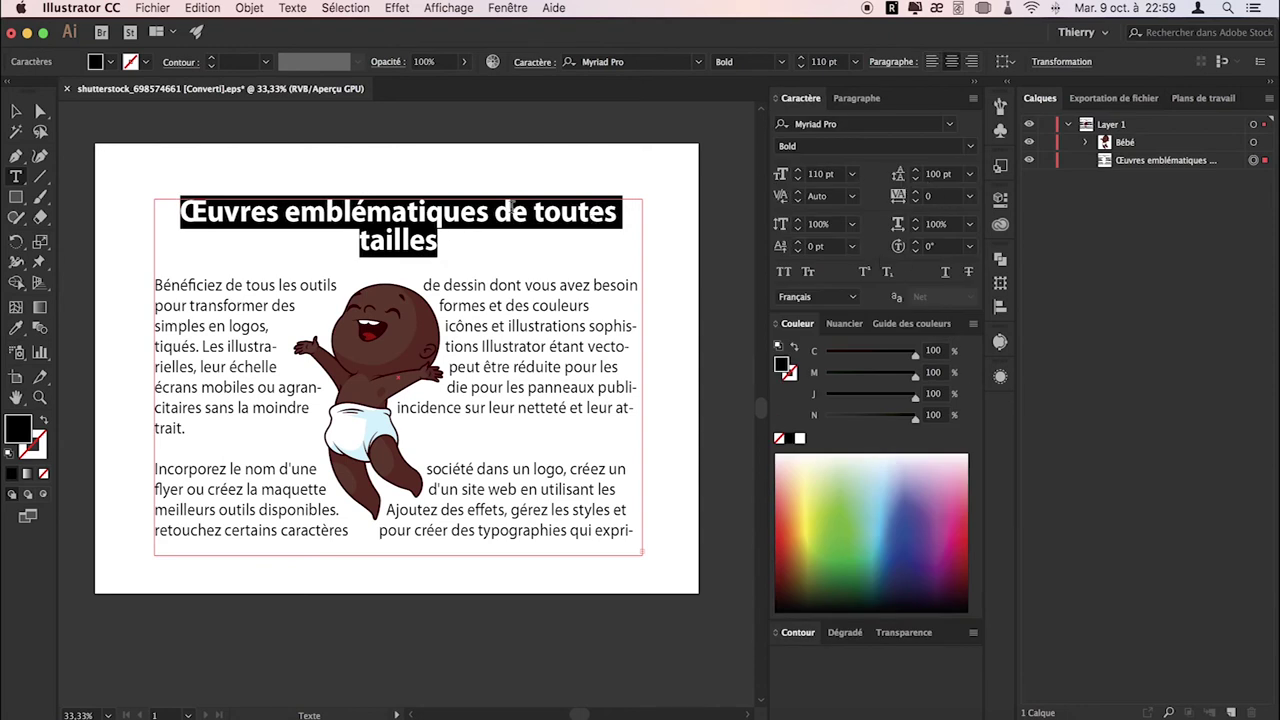
Step: Break the title before 'de toutes tailles' and enlarge both lines to 115 pt
left_click(500, 210)
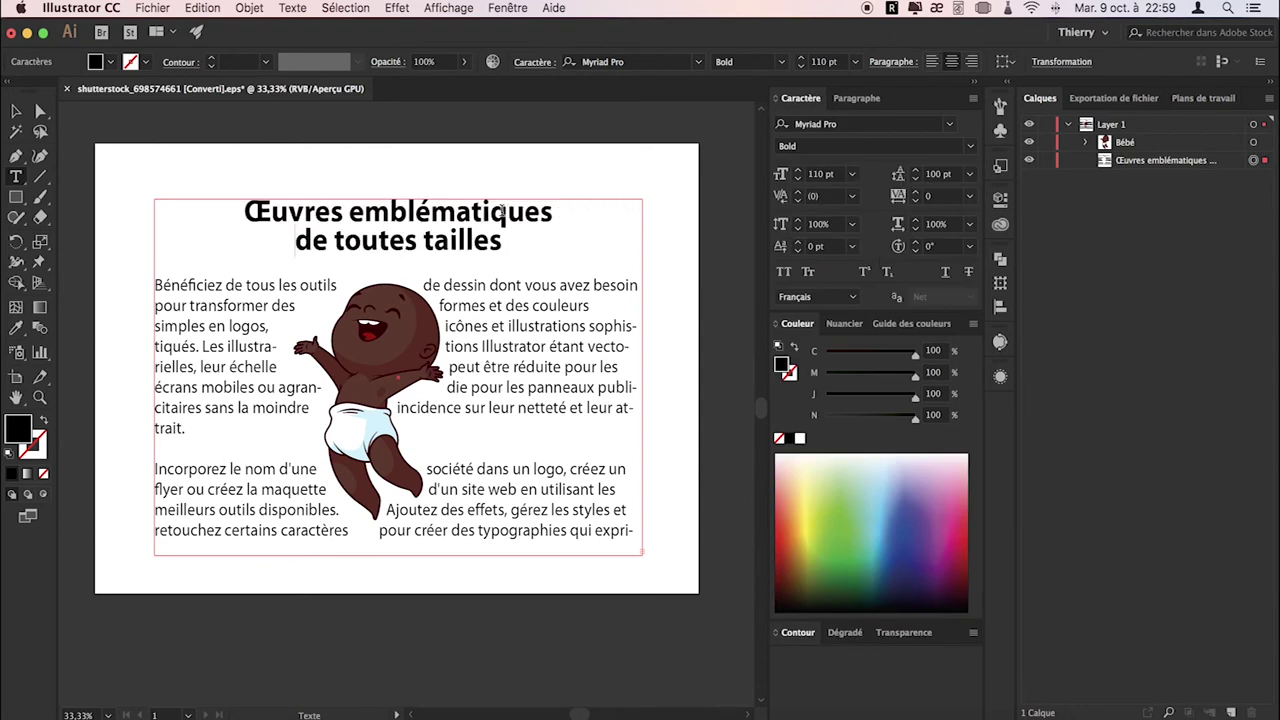
left_click_drag(502, 240, 238, 204)
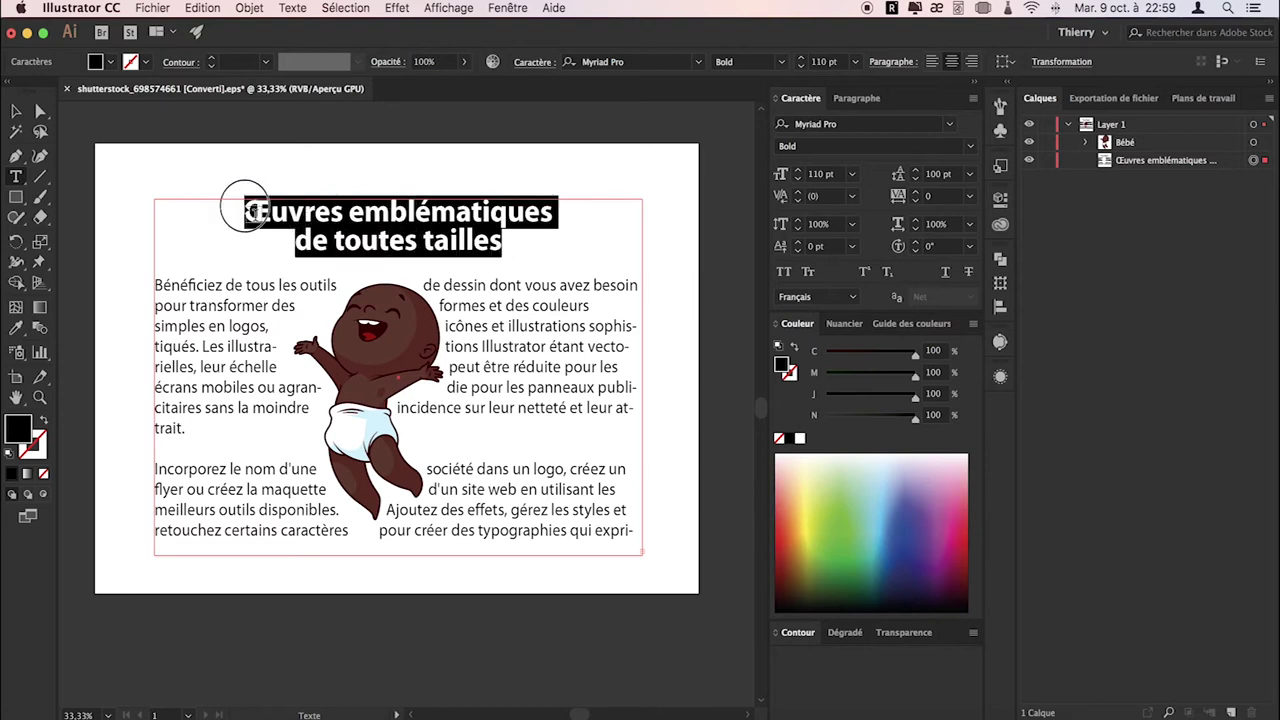
left_click(797, 171)
left_click(797, 171)
left_click(797, 171)
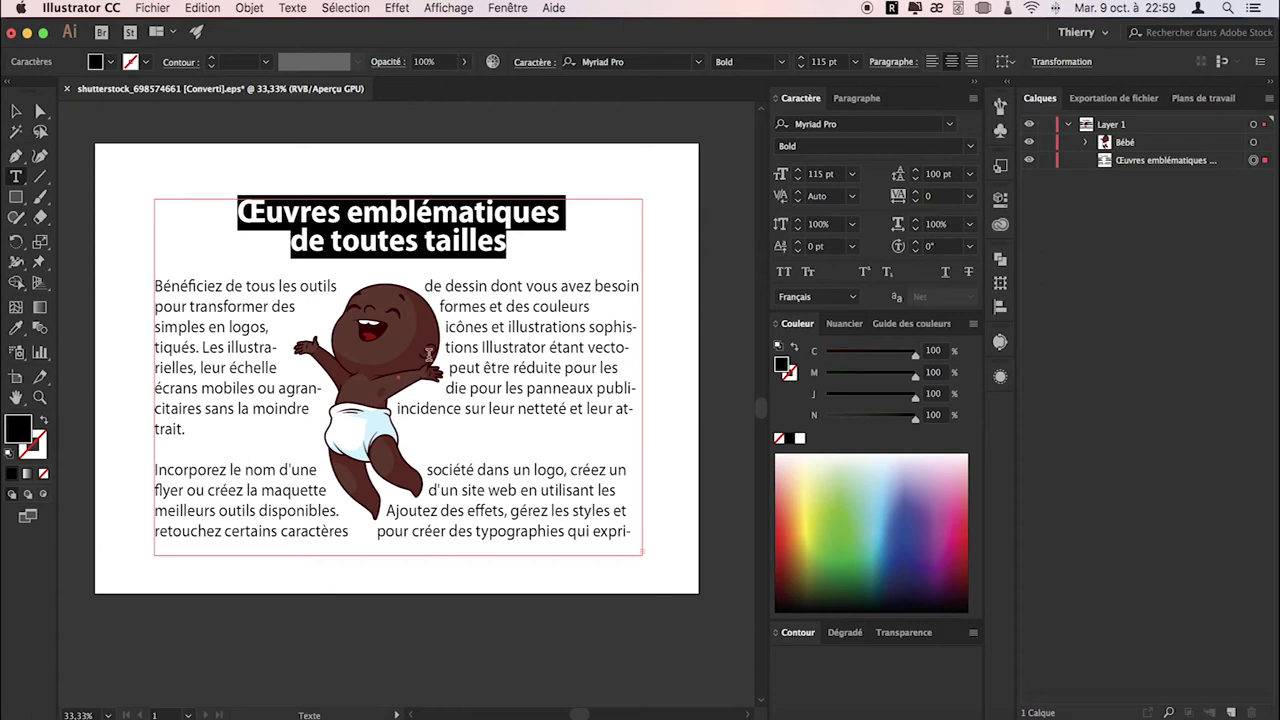
left_click(16, 110)
left_click(500, 614)
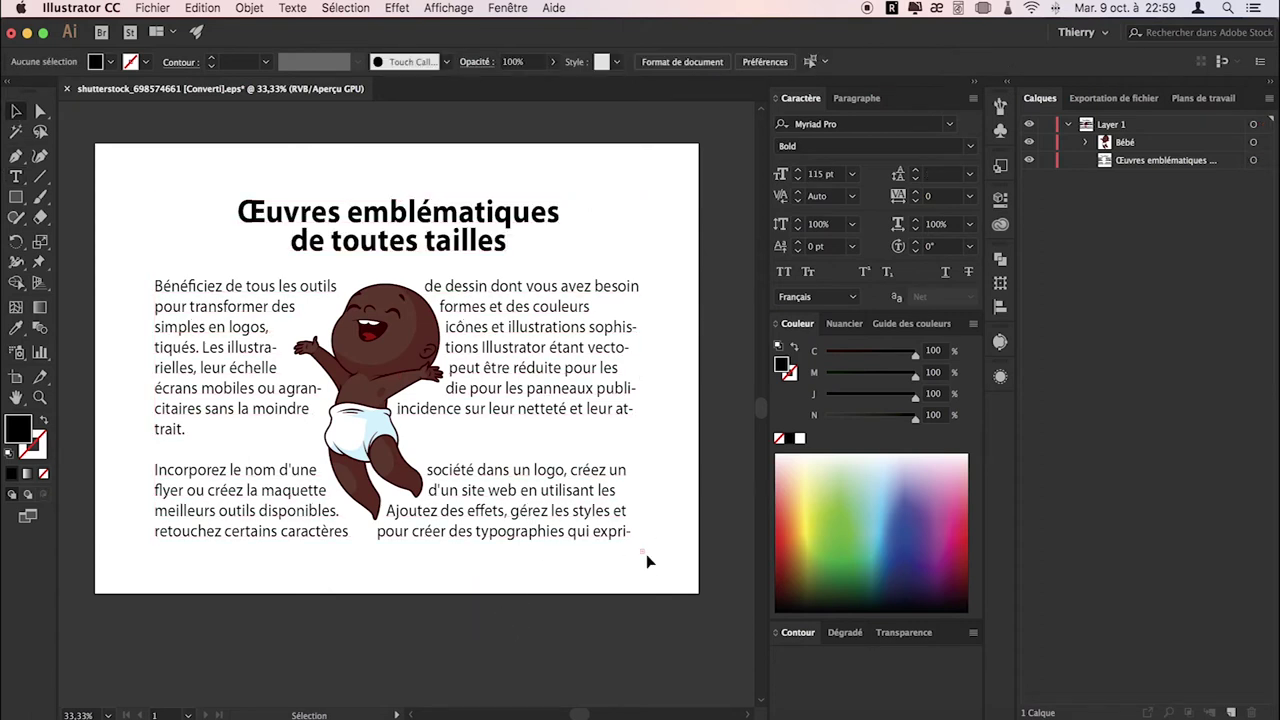
Step: Move the text frame slightly up and extend its bottom edge downward
left_click(500, 470)
double_click(508, 474)
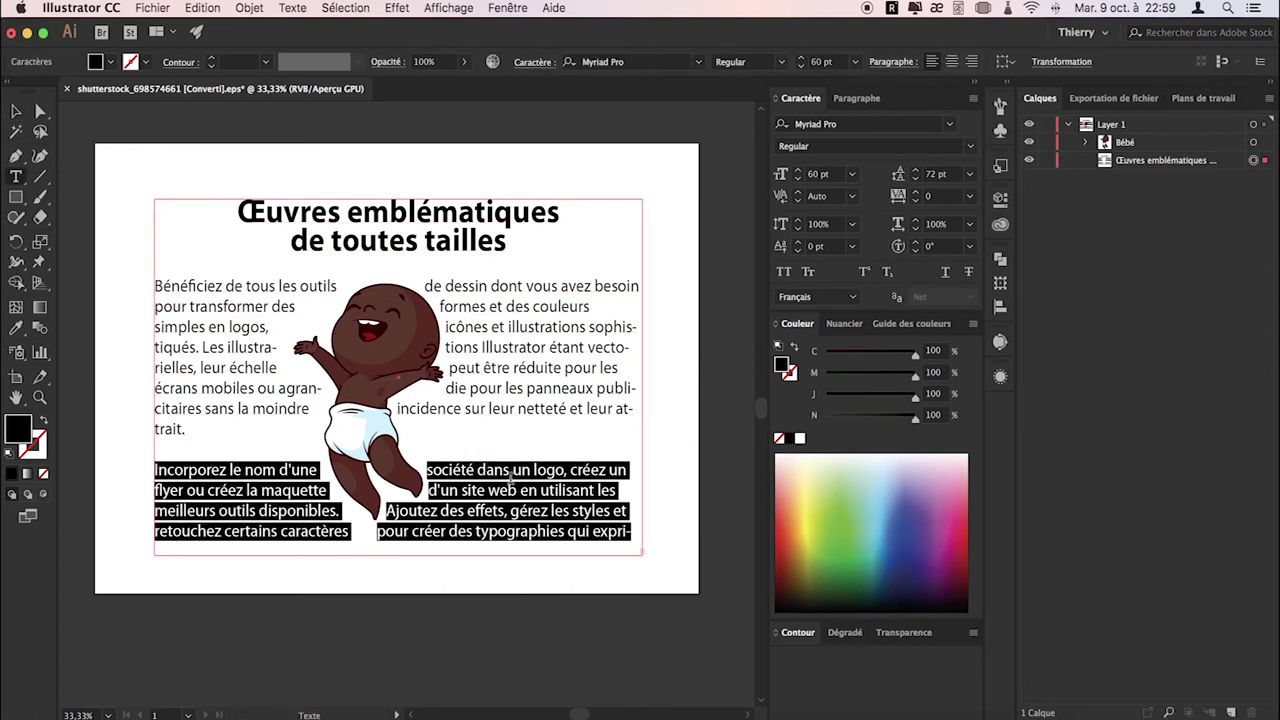
left_click(12, 110)
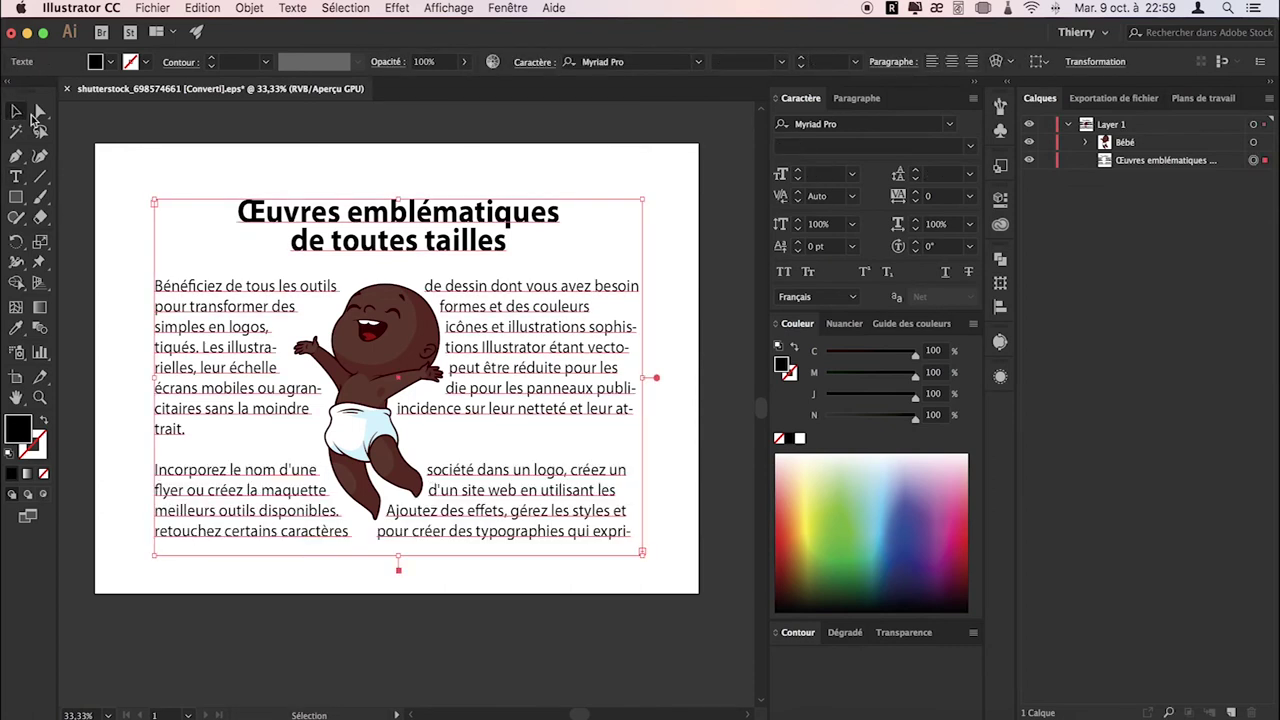
left_click_drag(278, 266, 278, 253)
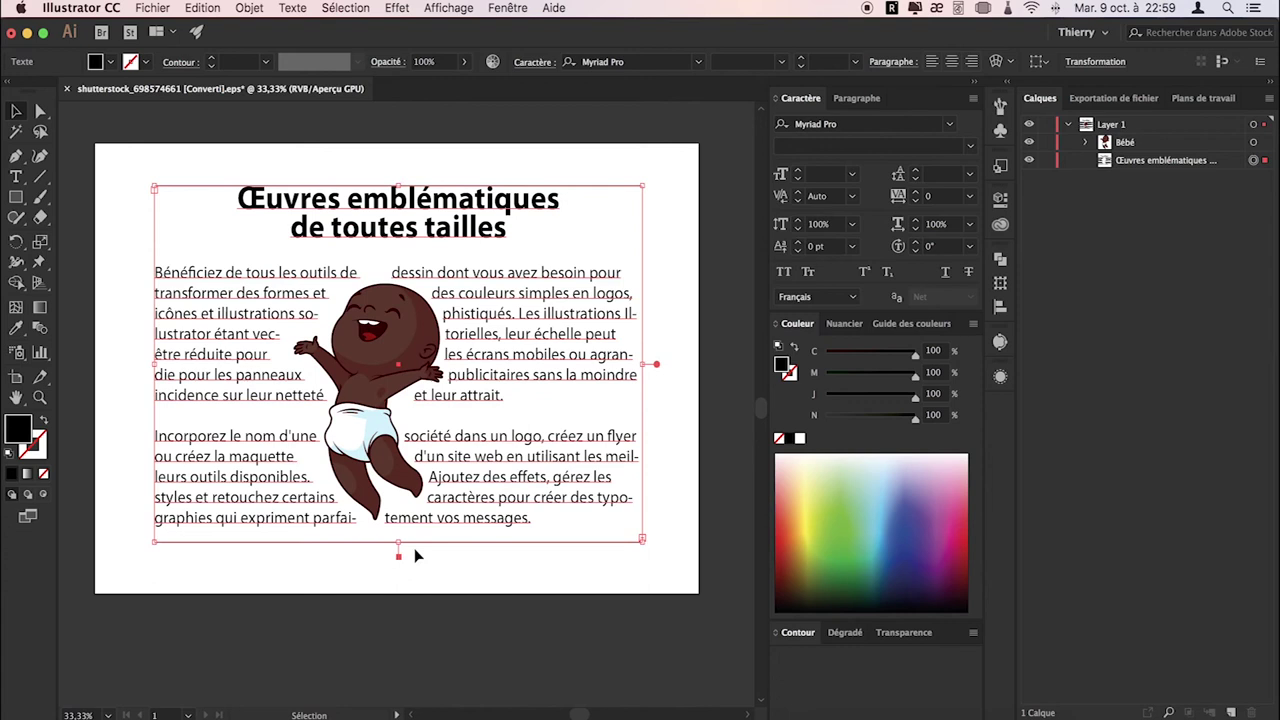
left_click_drag(399, 546, 399, 574)
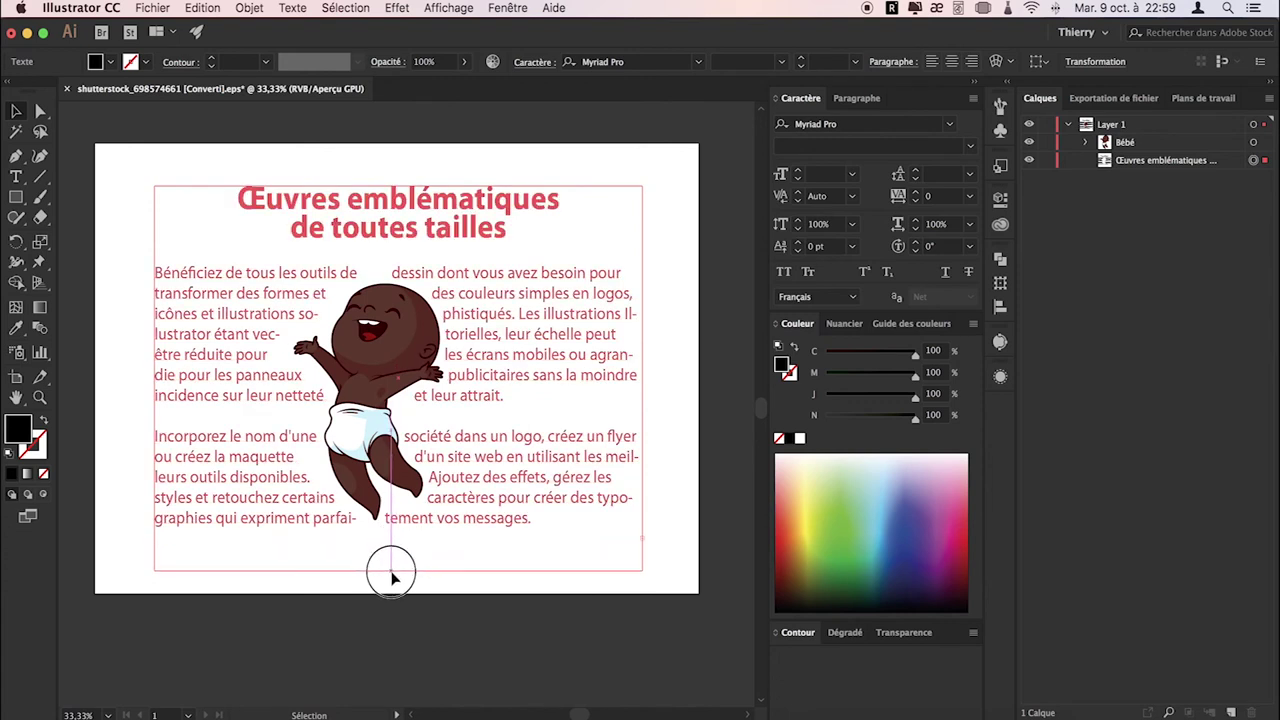
Step: Pull the frame's bottom edge back up to sit just below 'vos messages.'
double_click(541, 527)
triple_click(541, 527)
left_click(541, 527)
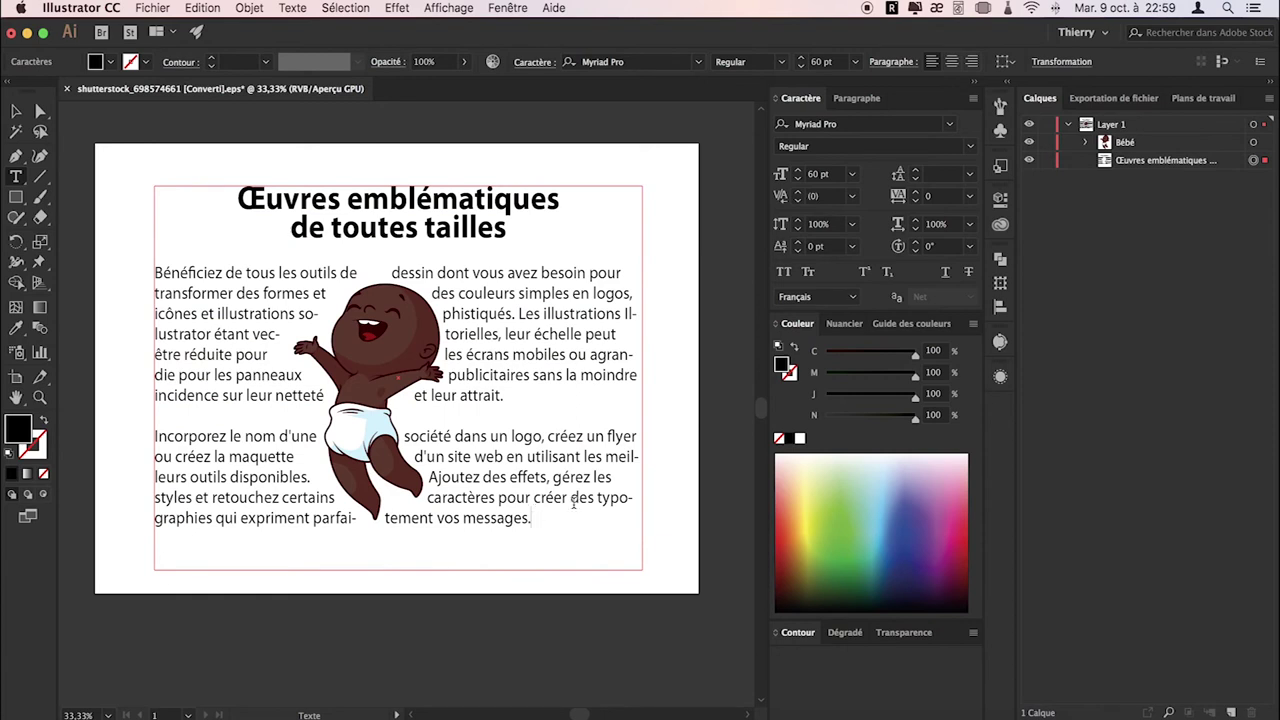
key("Escape")
left_click_drag(401, 574, 400, 549)
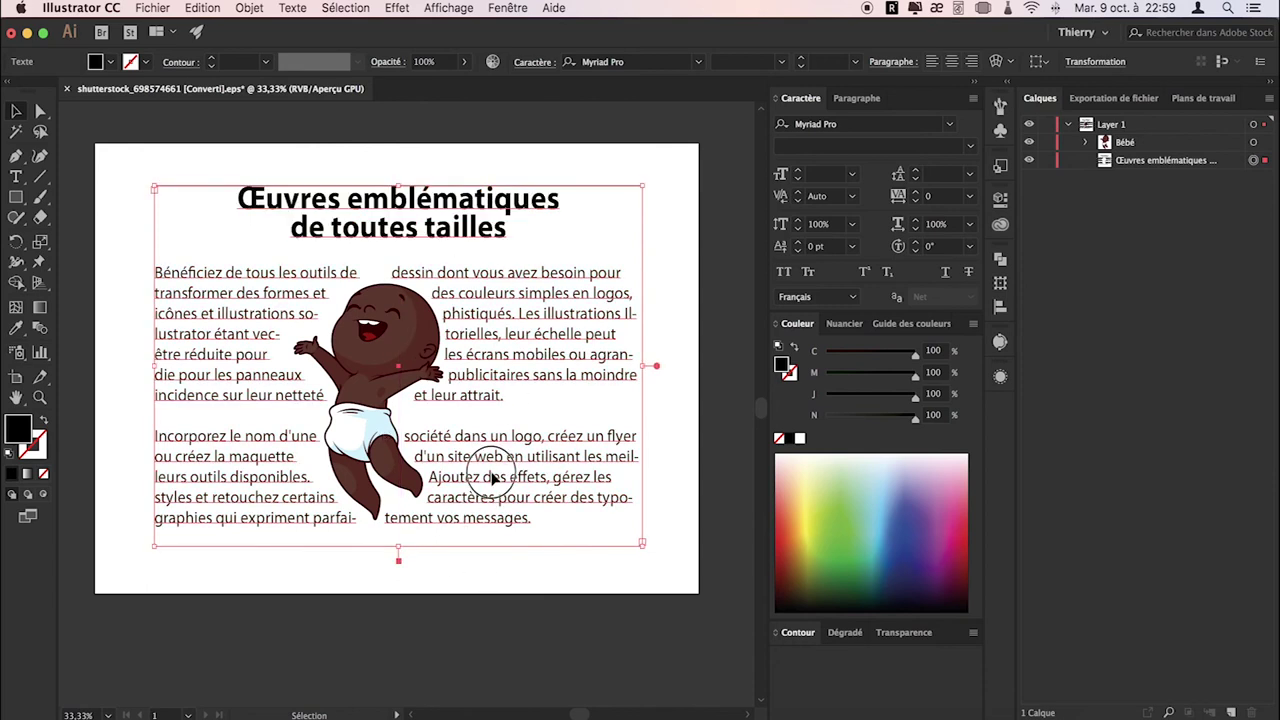
Step: Narrow the text frame from the right and nudge the baby right and down
left_click_drag(492, 479, 493, 483)
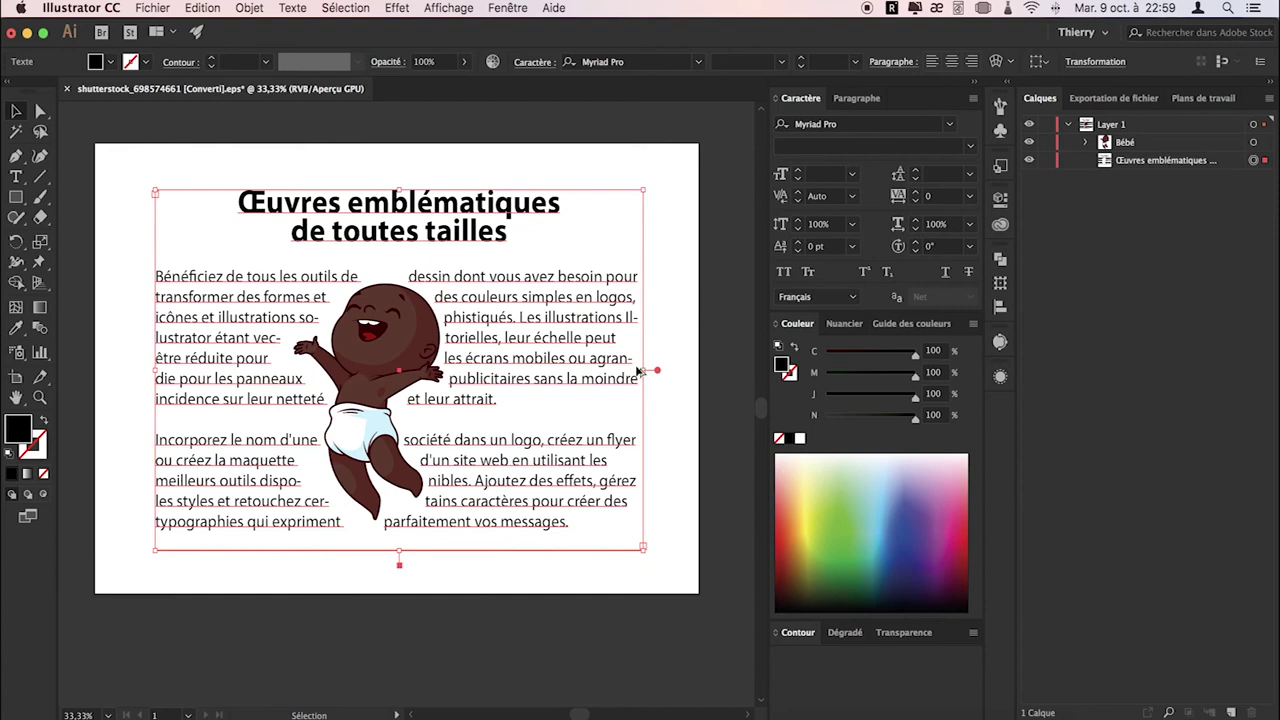
left_click_drag(637, 371, 630, 379)
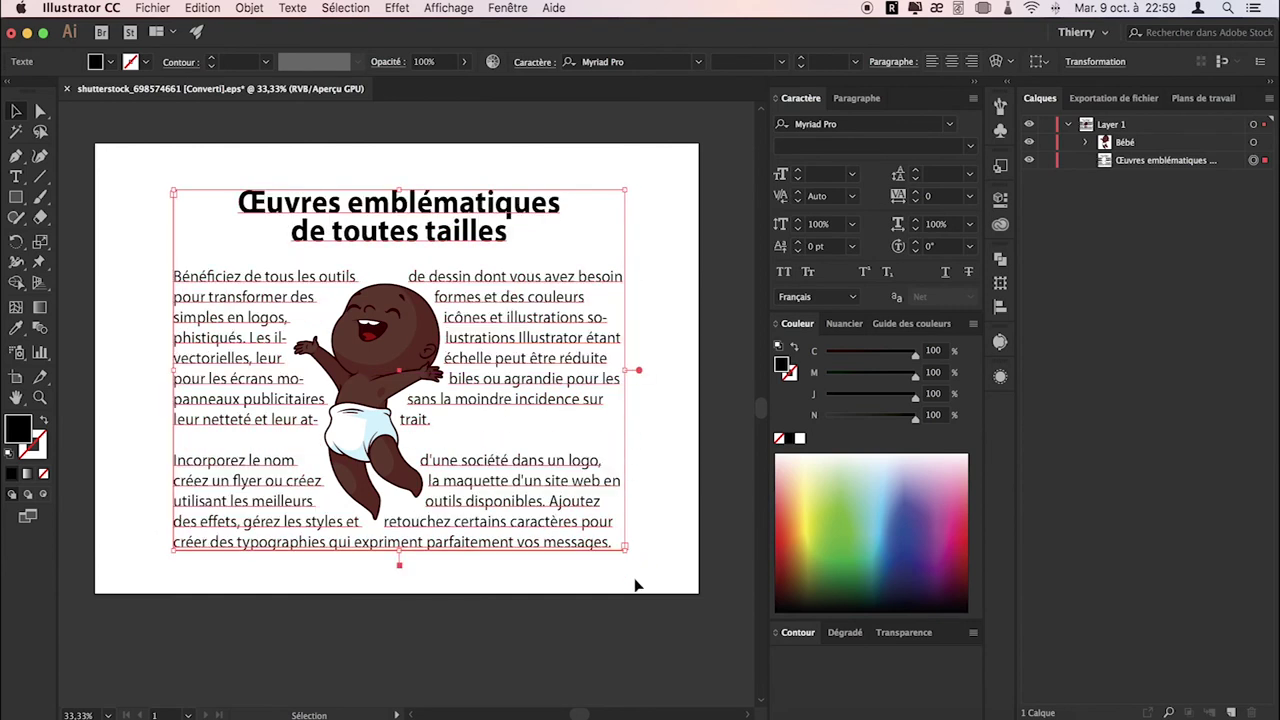
left_click(597, 616)
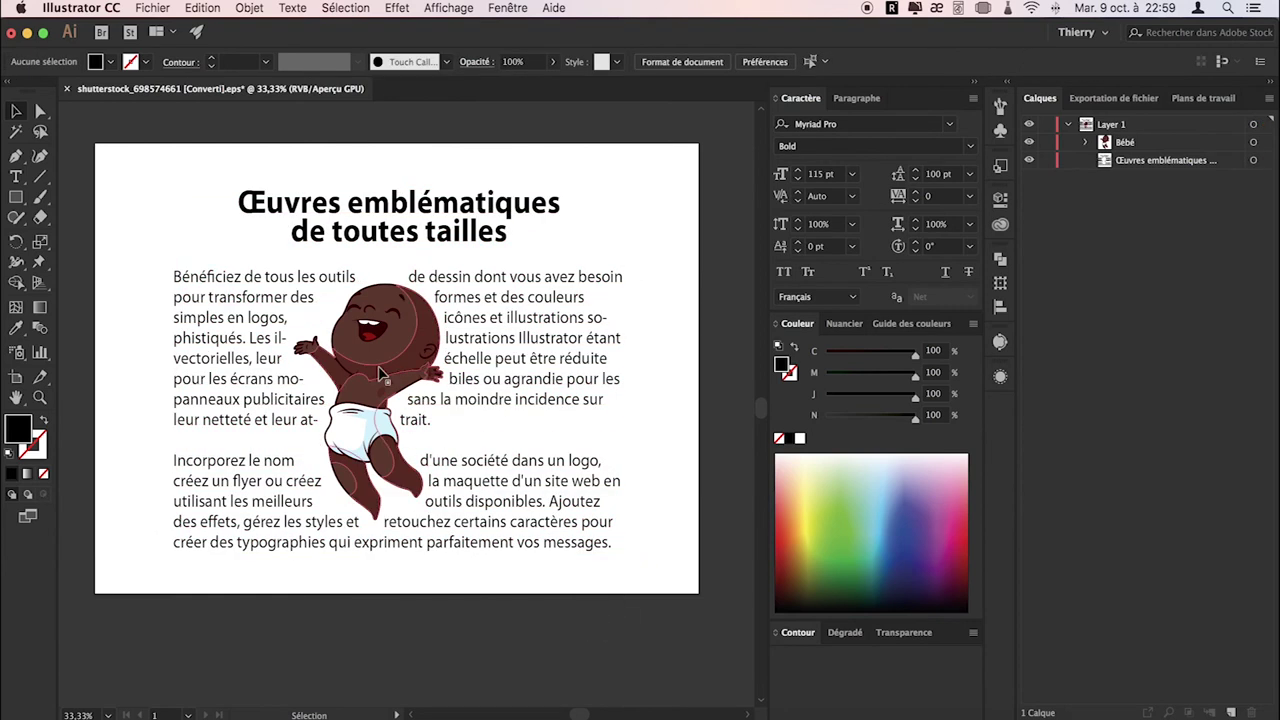
left_click_drag(364, 412, 384, 428)
Step: Move the text frame up slightly and reselect the baby to refresh the wrap
key("t")
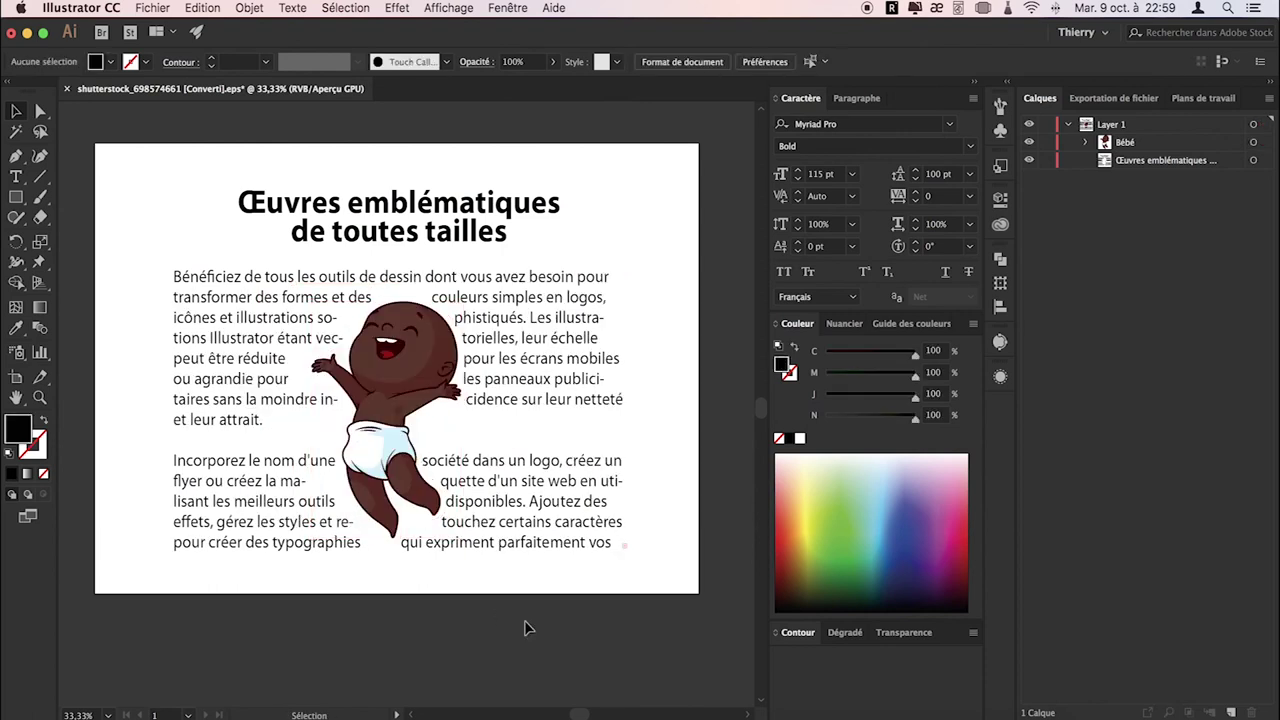
left_click(500, 541)
key("Escape")
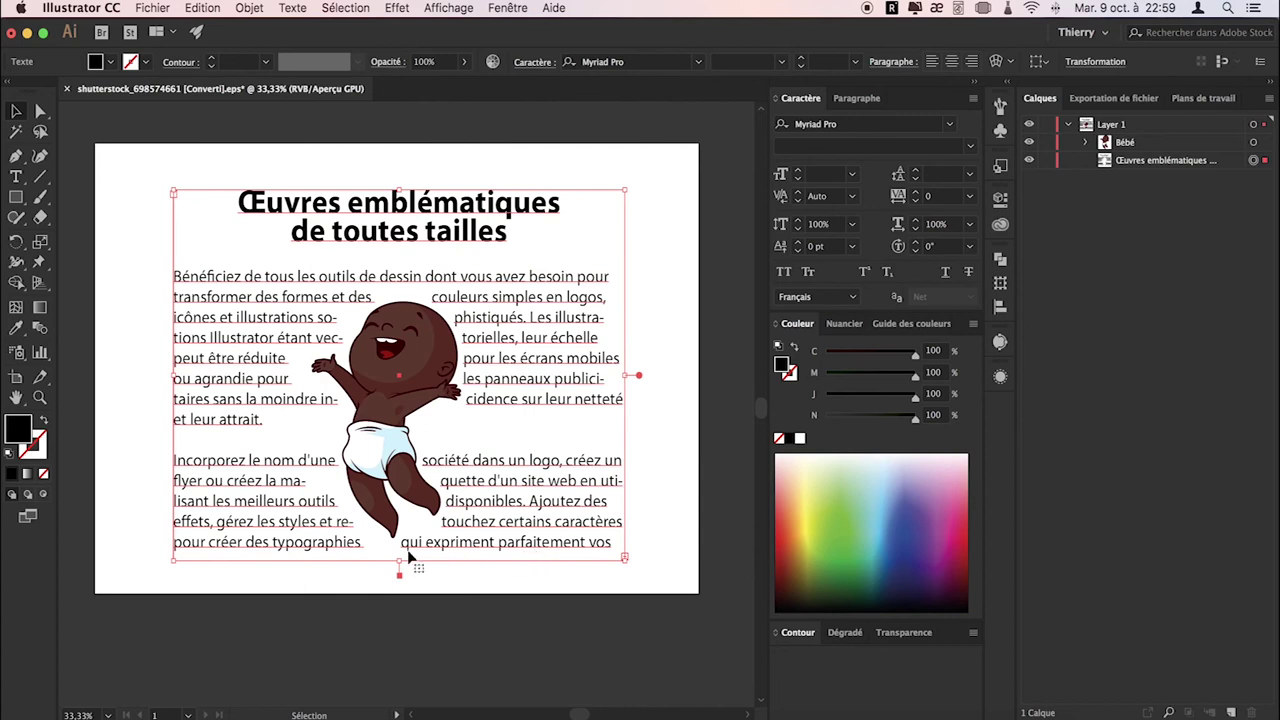
left_click_drag(398, 195, 398, 187)
left_click(613, 624)
left_click(369, 387)
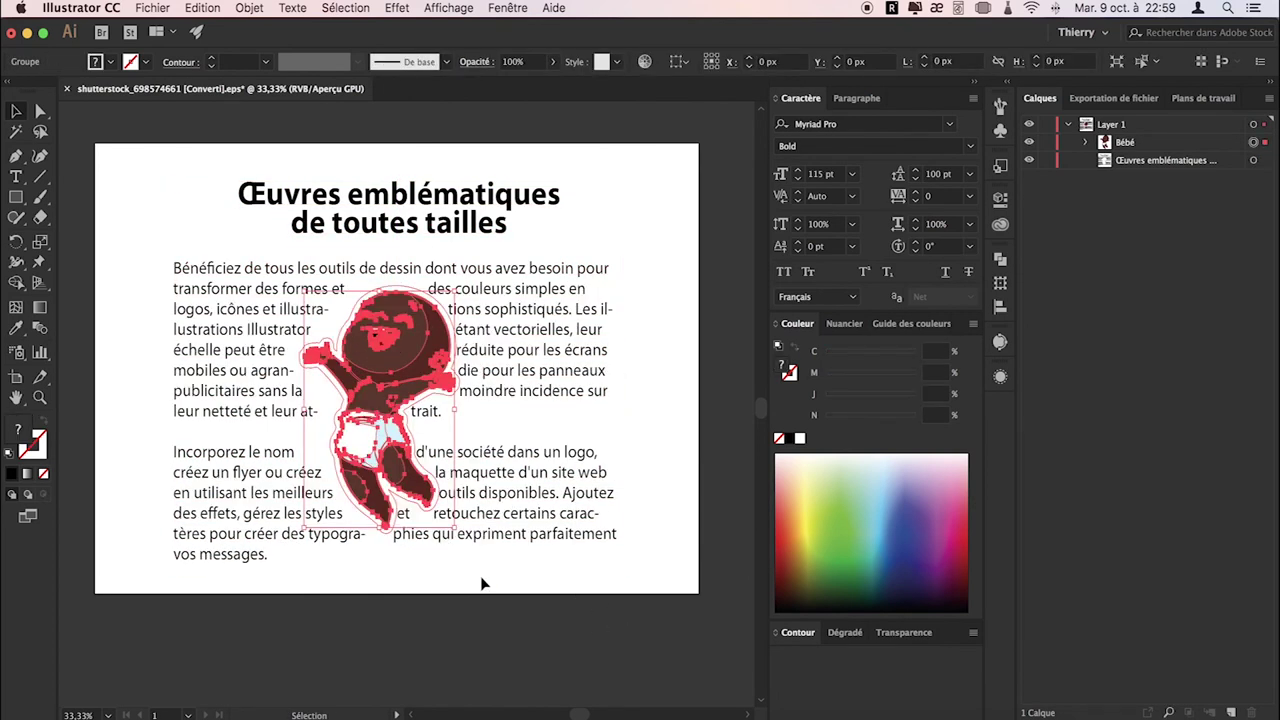
left_click(524, 490)
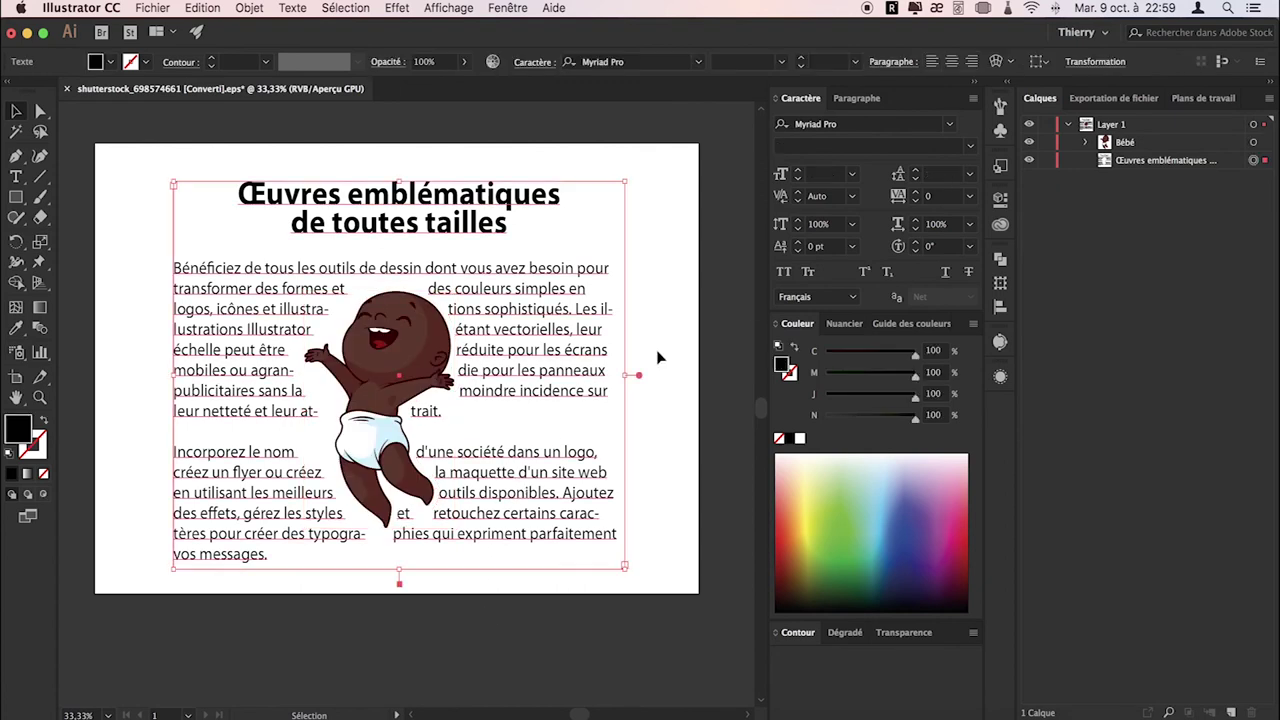
Step: Set the body text language to Bulgare in the Character panel
left_click(815, 296)
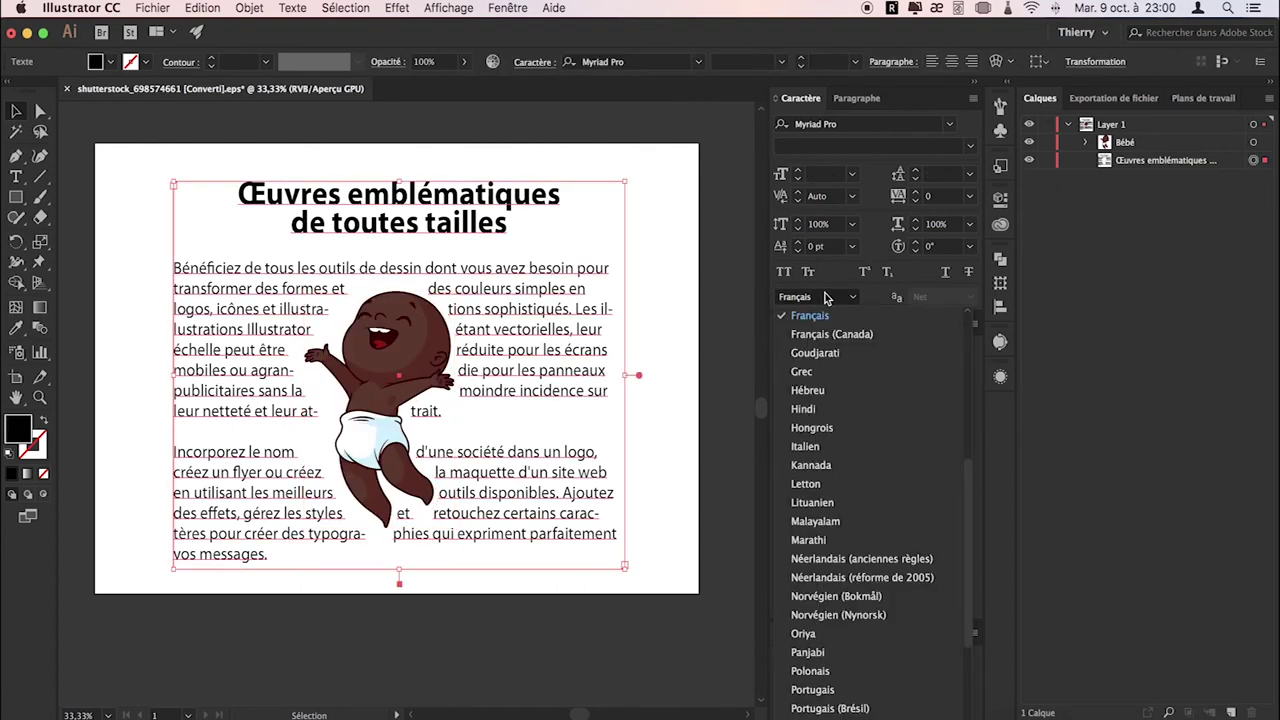
scroll(883, 426, "up", 5)
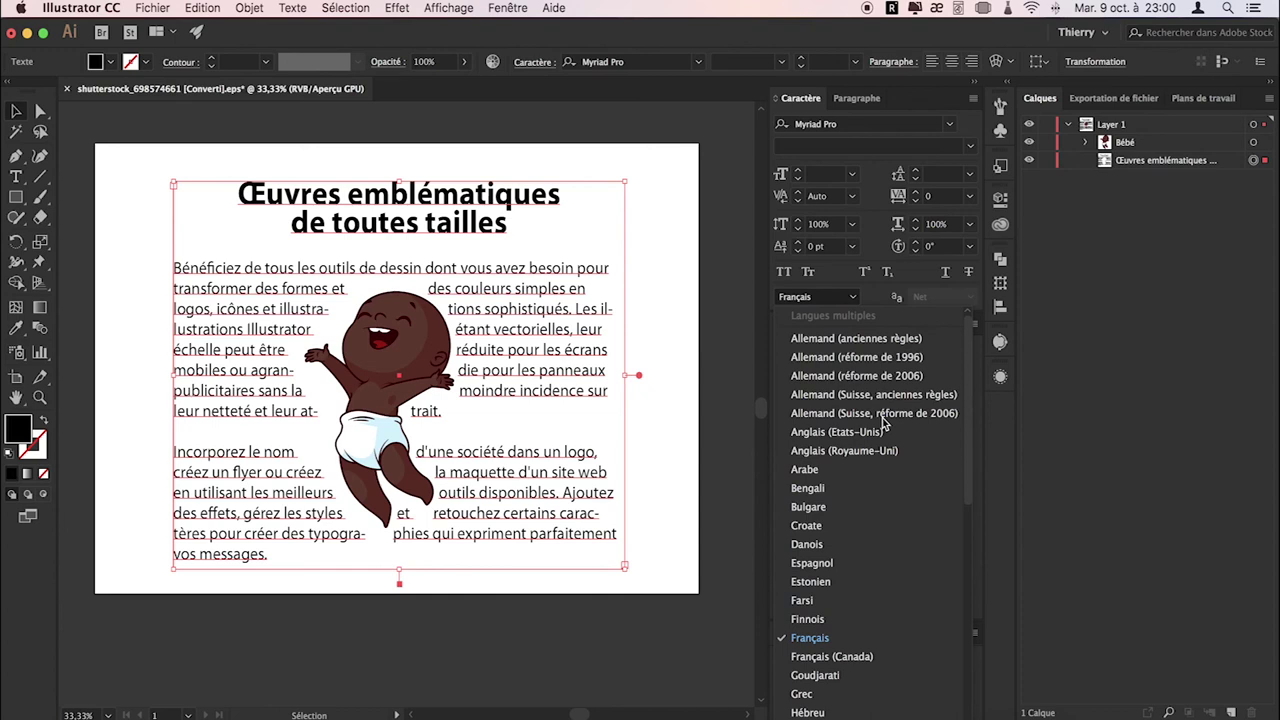
left_click(810, 508)
left_click(573, 598)
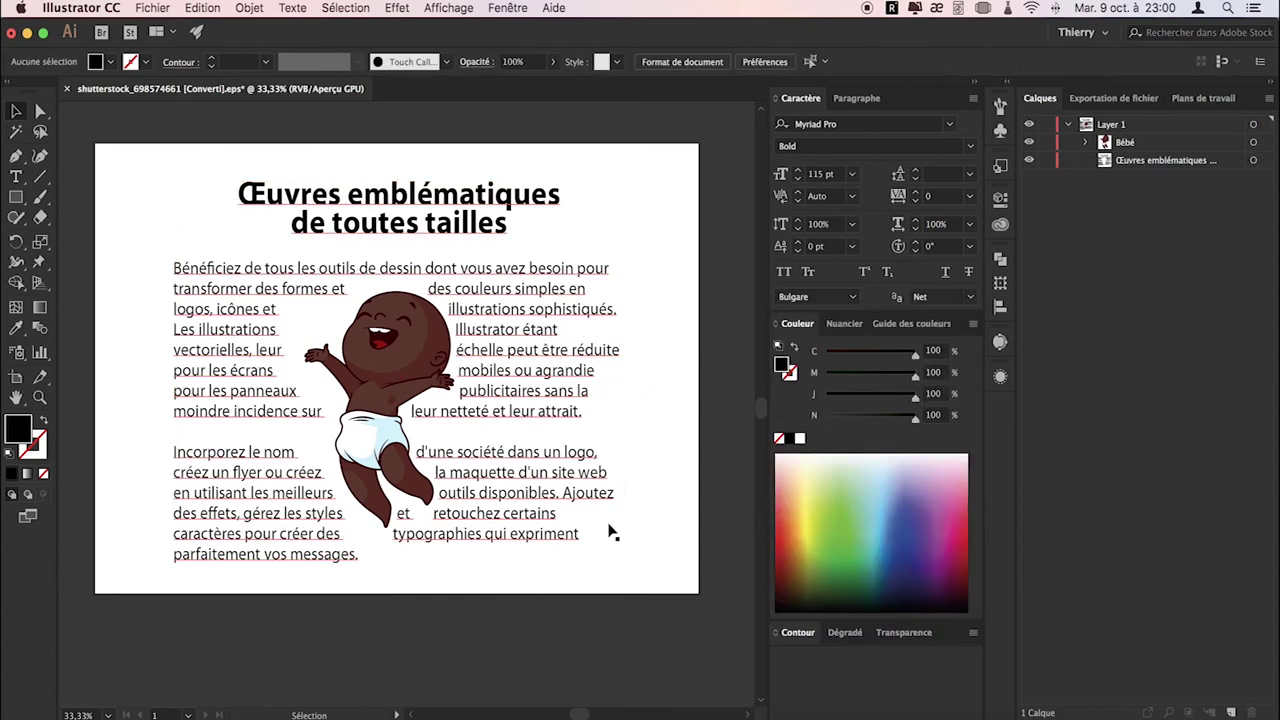
Step: Widen the text frame evenly on both sides
left_click(580, 494)
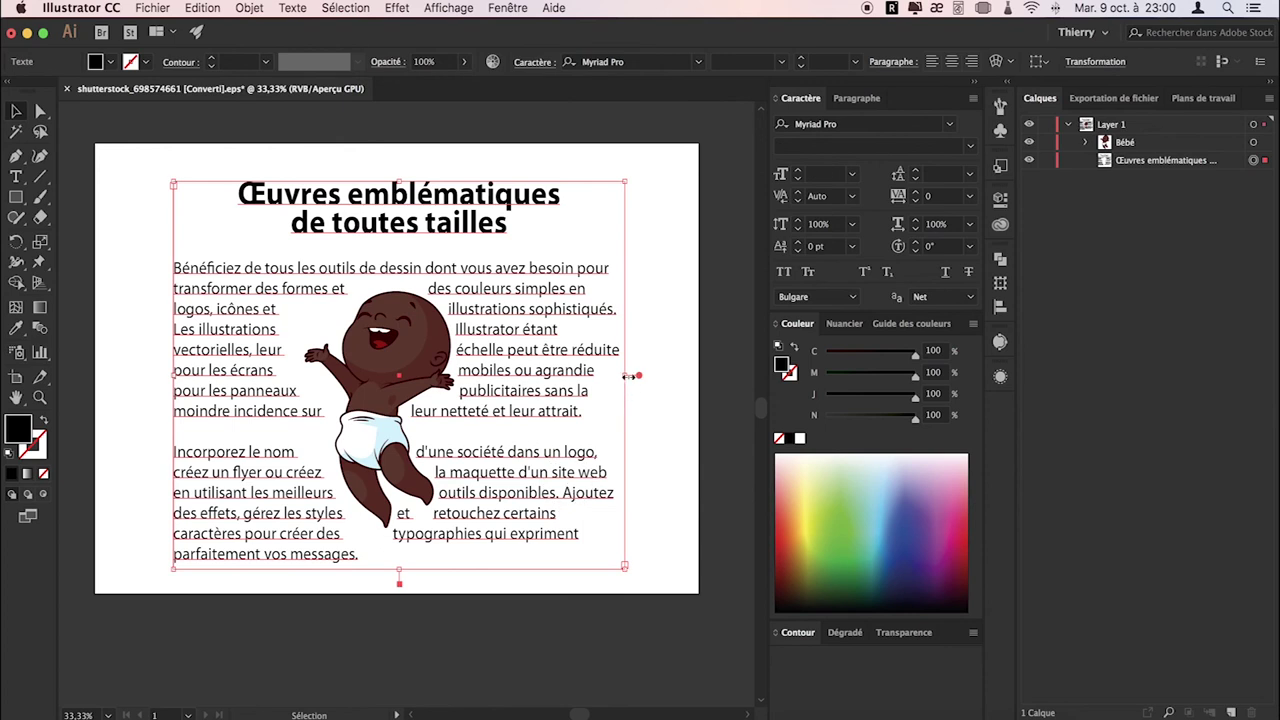
left_click_drag(630, 375, 652, 375)
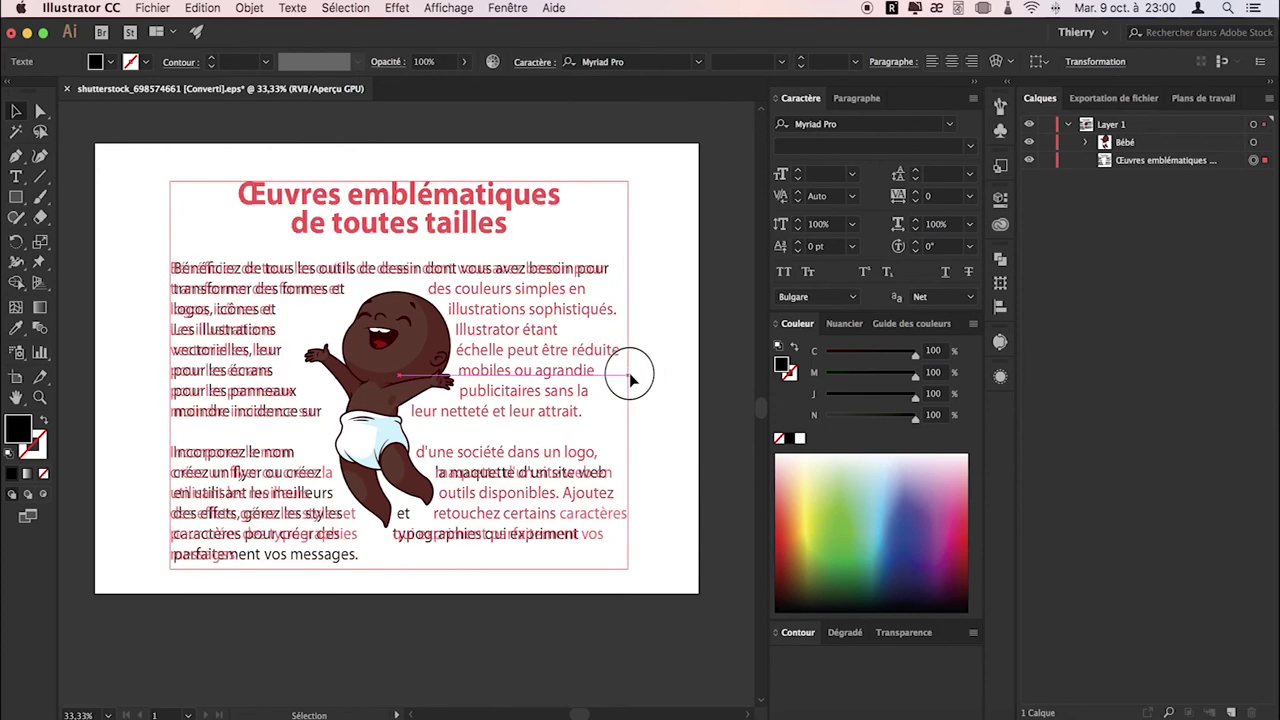
left_click(455, 617)
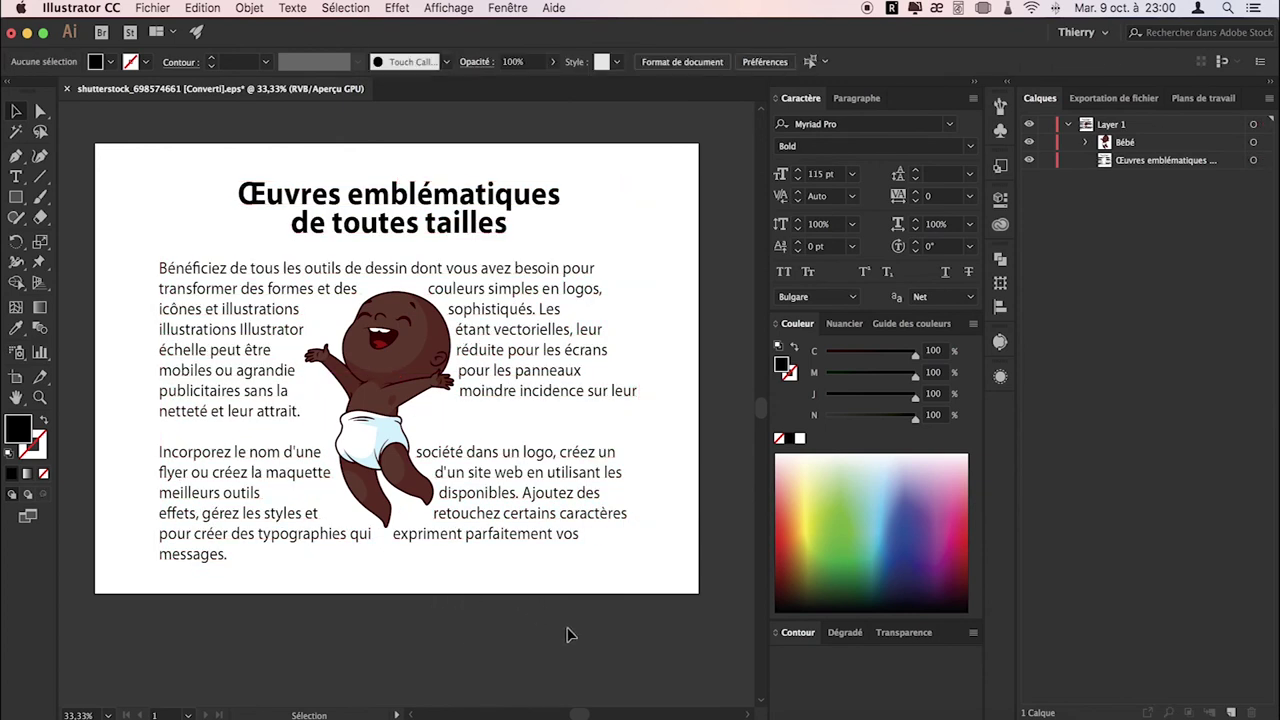
Step: Select the text frame and baby together and shift them about 20 px up-left
left_click_drag(587, 617, 440, 470)
left_click_drag(386, 431, 380, 425)
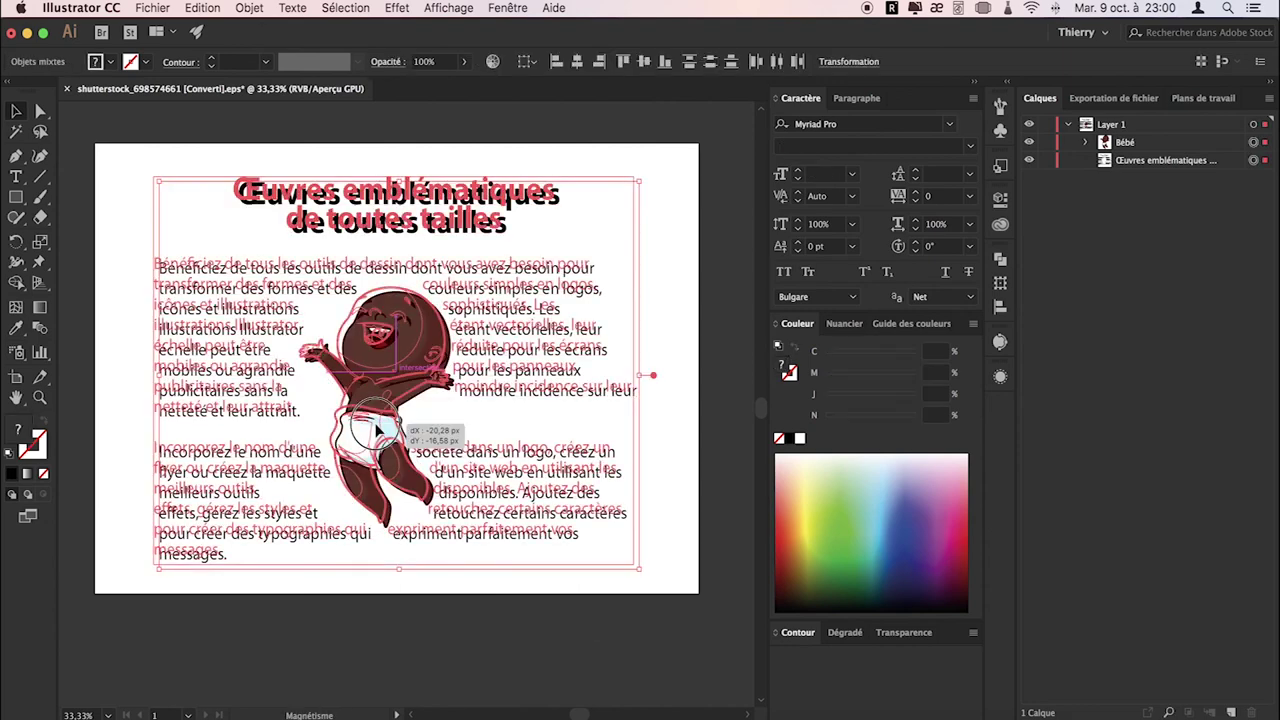